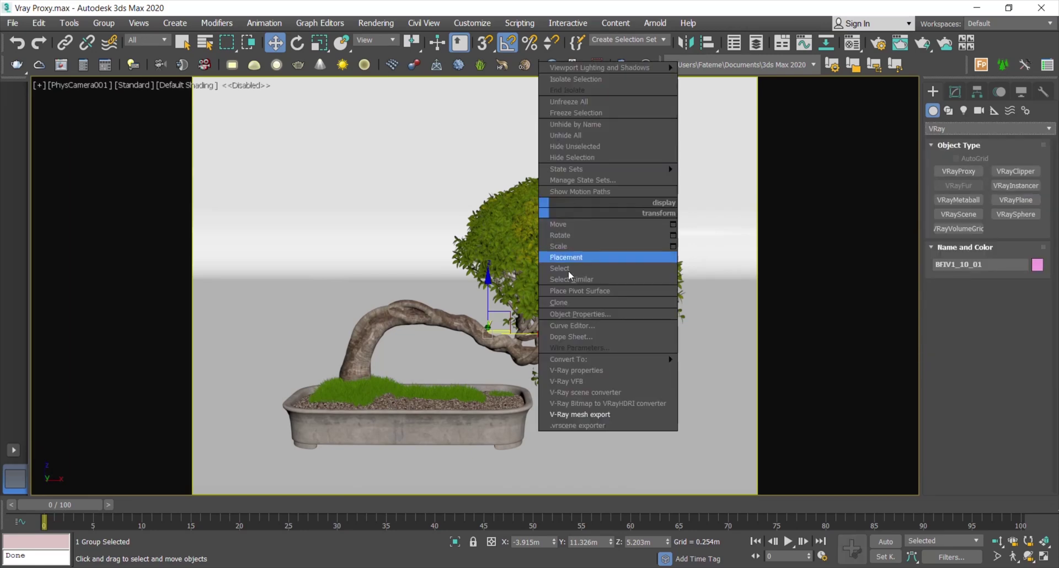
- Convert the bonsai to a V-Ray proxy and set its display to show whole mesh
{"action": "left_click", "coordinate": [598, 409]}
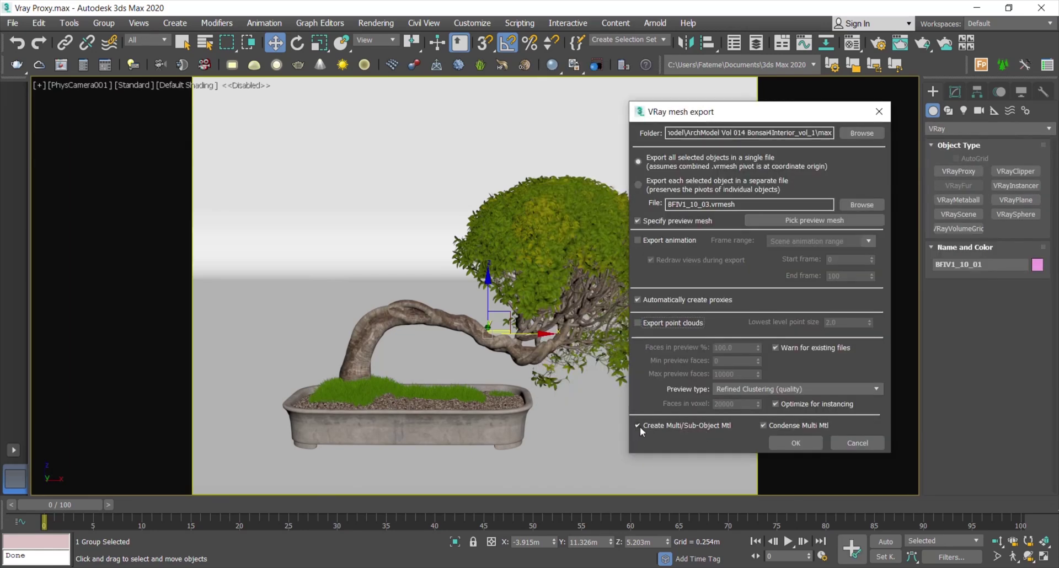
{"action": "key", "text": "Return"}
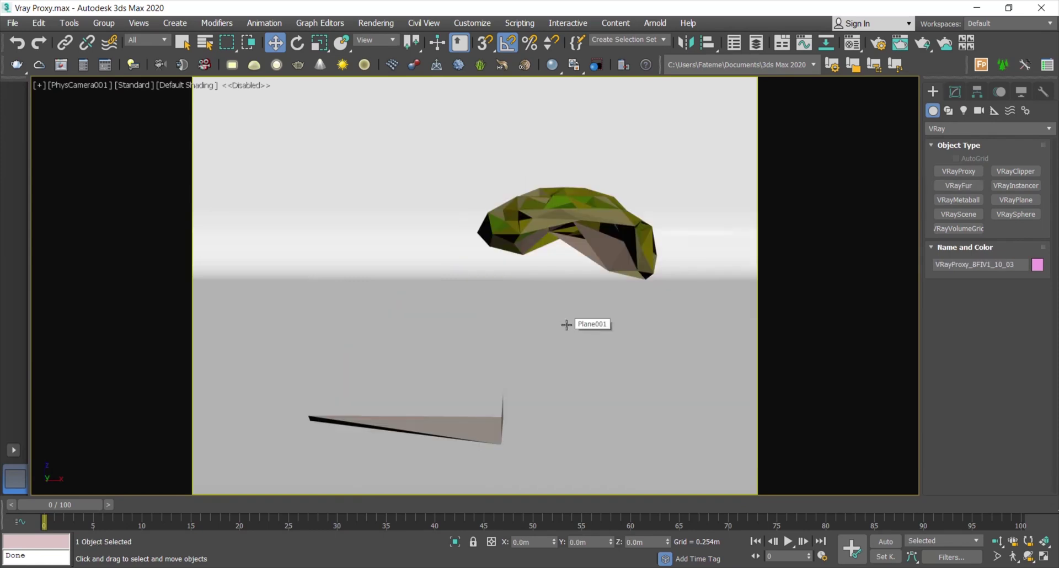
{"action": "left_click", "coordinate": [943, 300]}
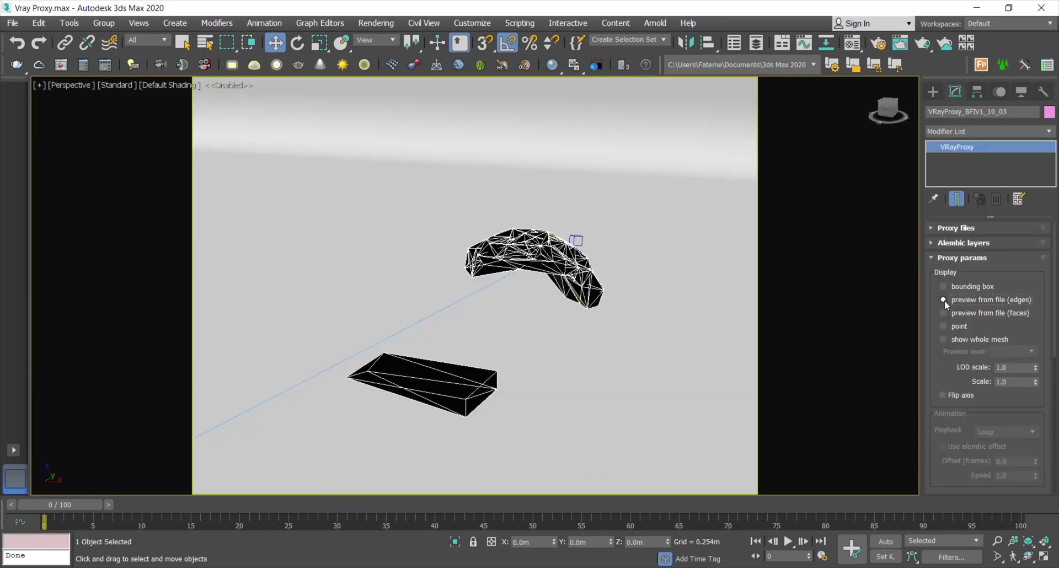
{"action": "left_click", "coordinate": [944, 313]}
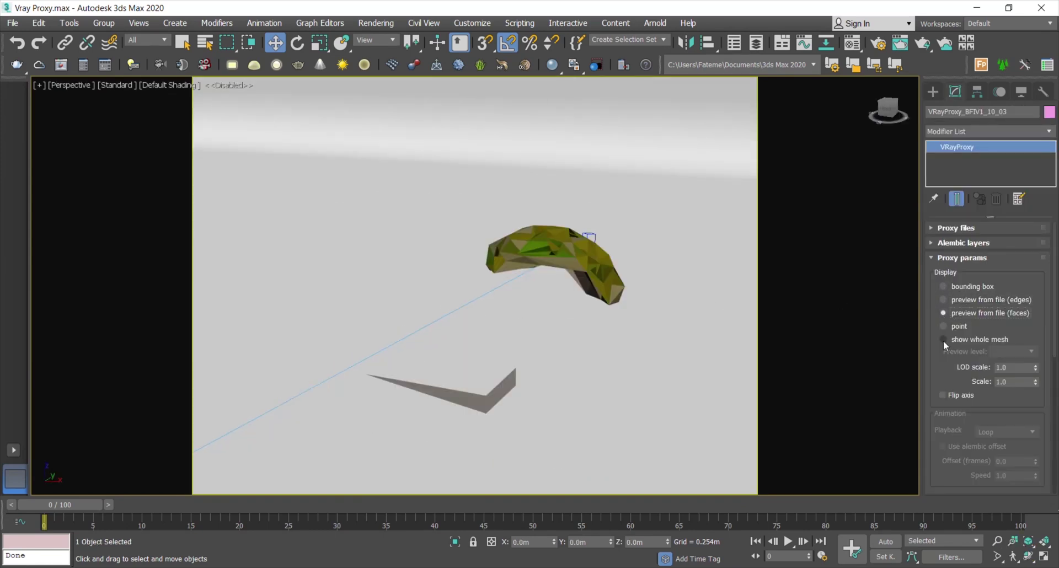
{"action": "left_click", "coordinate": [943, 340]}
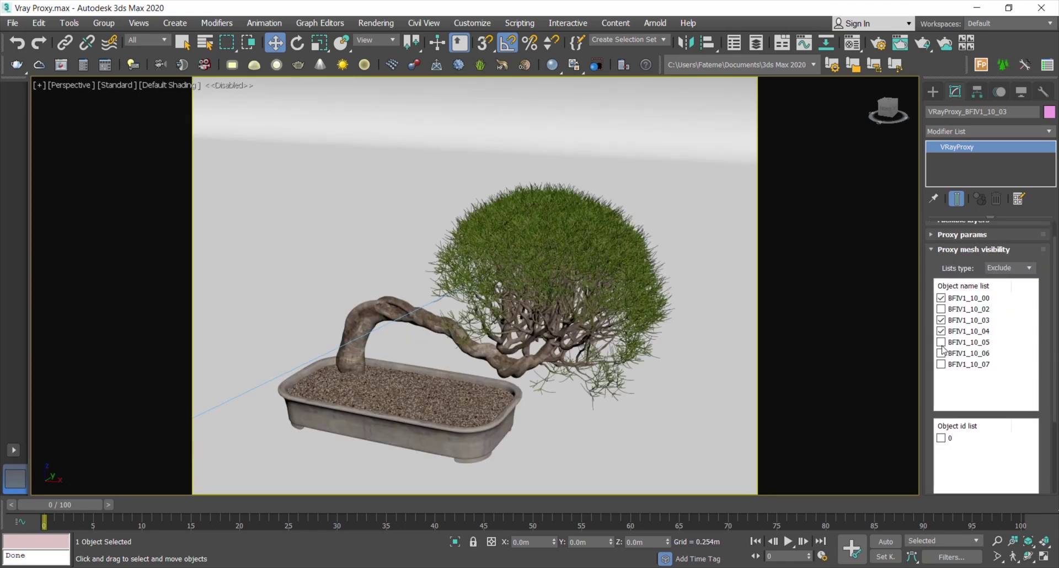
- Exclude only BFIV1_10_06 from the proxy's mesh visibility list
{"action": "left_click", "coordinate": [942, 343]}
{"action": "left_click", "coordinate": [942, 343]}
{"action": "left_click", "coordinate": [942, 353]}
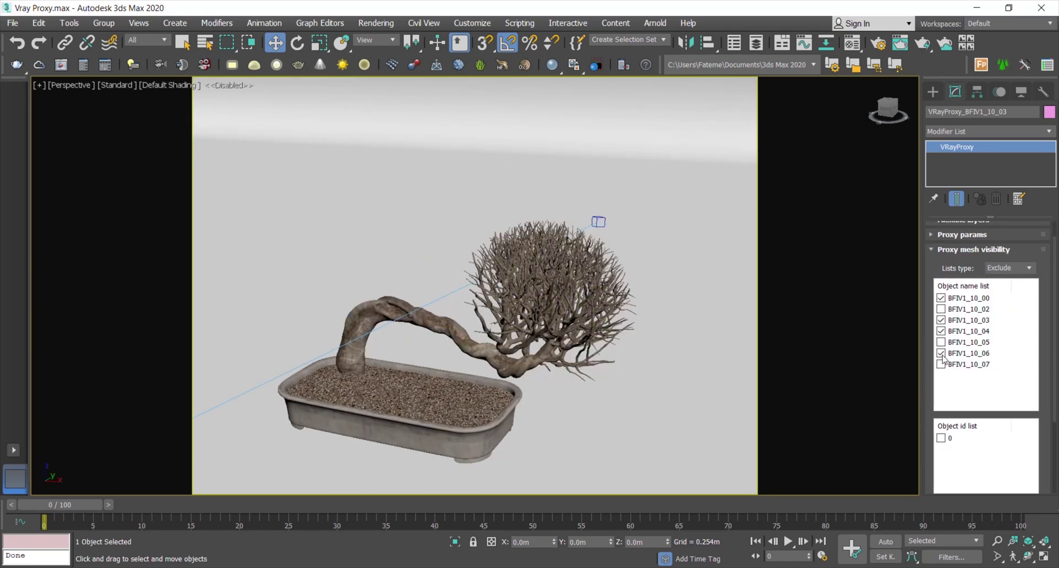
{"action": "left_click", "coordinate": [942, 364]}
{"action": "left_click", "coordinate": [942, 365]}
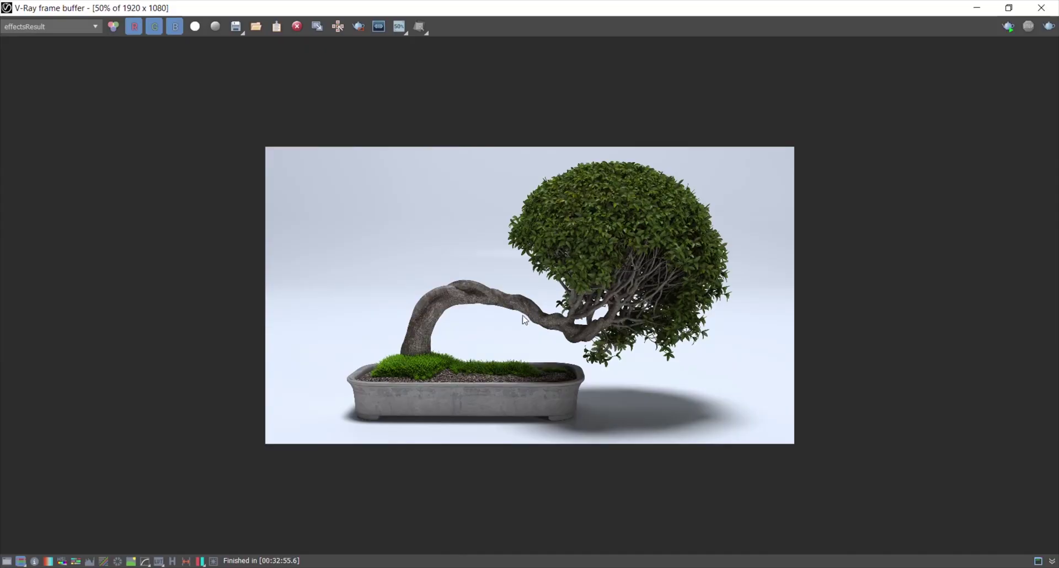
{"action": "scroll", "coordinate": [518, 331], "scroll_direction": "up", "scroll_amount": 3}
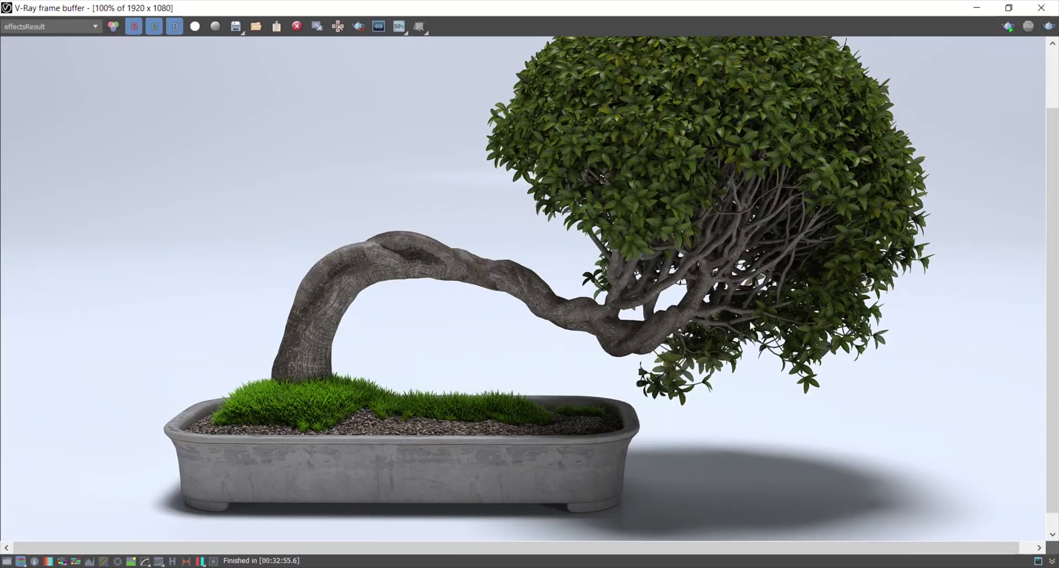
- Scroll the command panel back up after inspecting the finished render
{"action": "left_click_drag", "start_coordinate": [1052, 304], "coordinate": [1056, 240]}
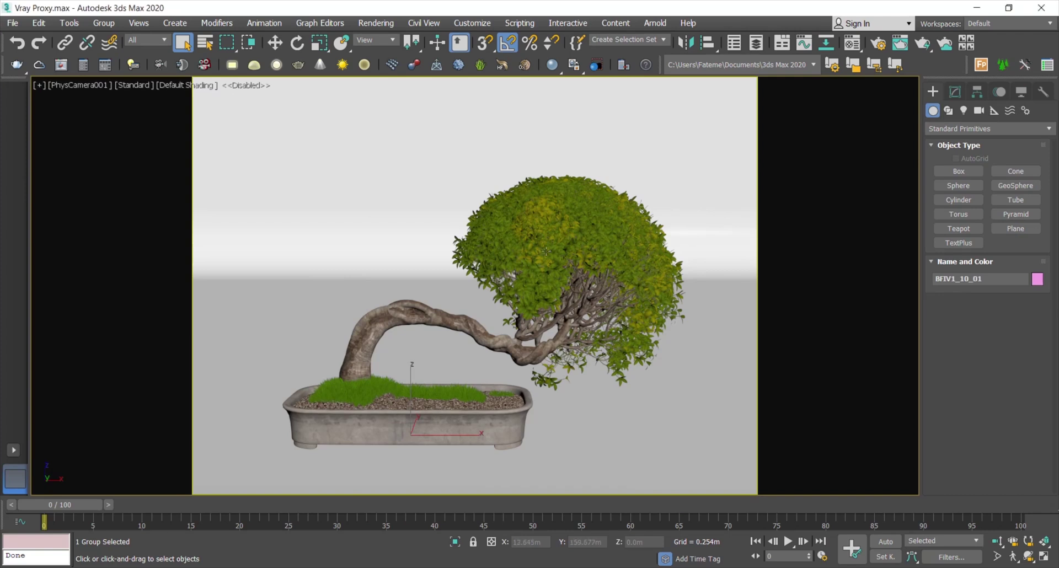
{"action": "key", "text": "w"}
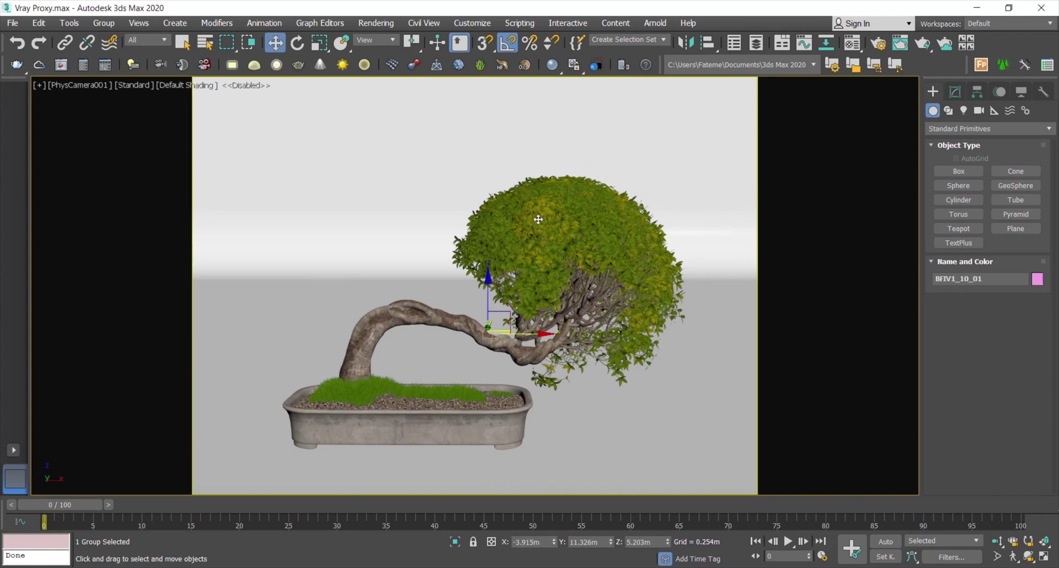
{"action": "left_click", "coordinate": [104, 23]}
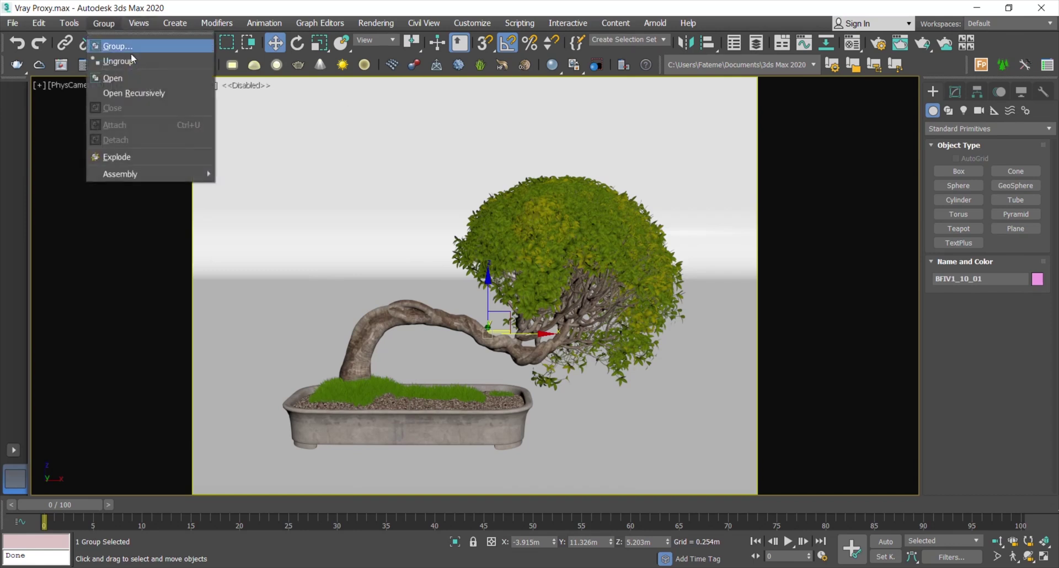
{"action": "left_click", "coordinate": [144, 94]}
{"action": "left_click", "coordinate": [436, 322]}
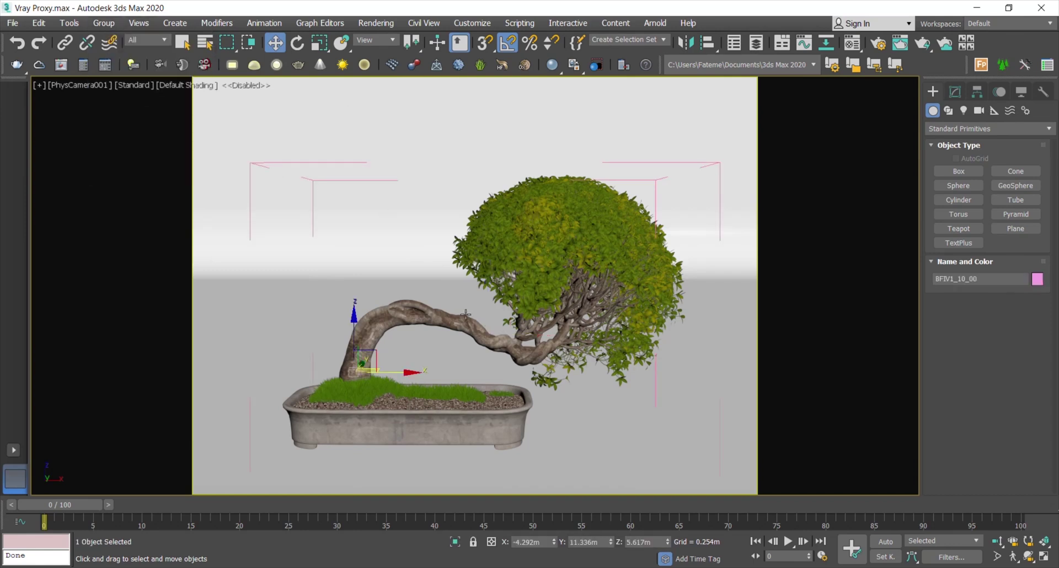
{"action": "left_click", "coordinate": [404, 394]}
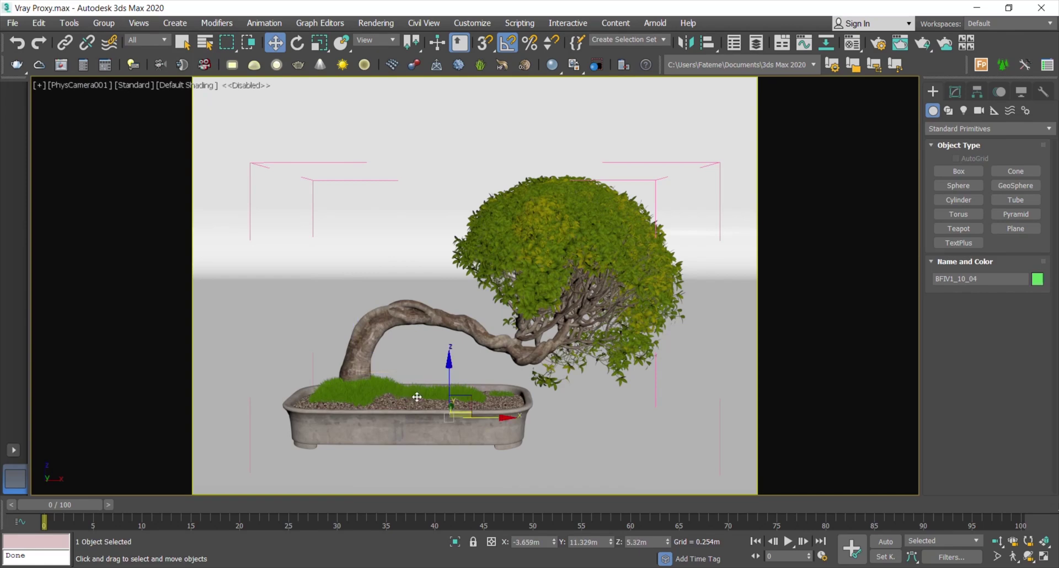
{"action": "key", "text": "F4"}
{"action": "left_click", "coordinate": [560, 307]}
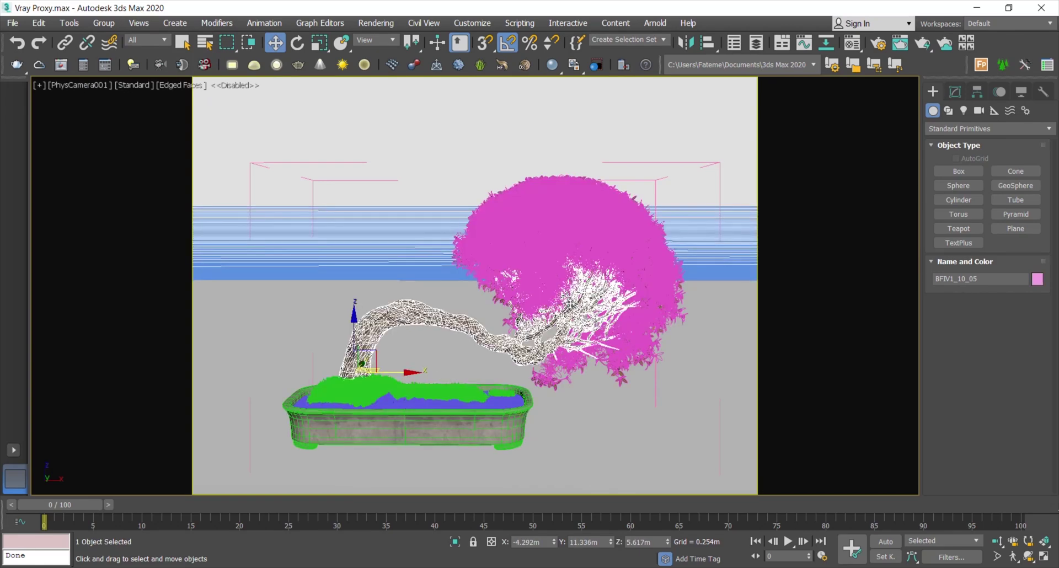
{"action": "left_click", "coordinate": [568, 291]}
{"action": "left_click", "coordinate": [367, 393]}
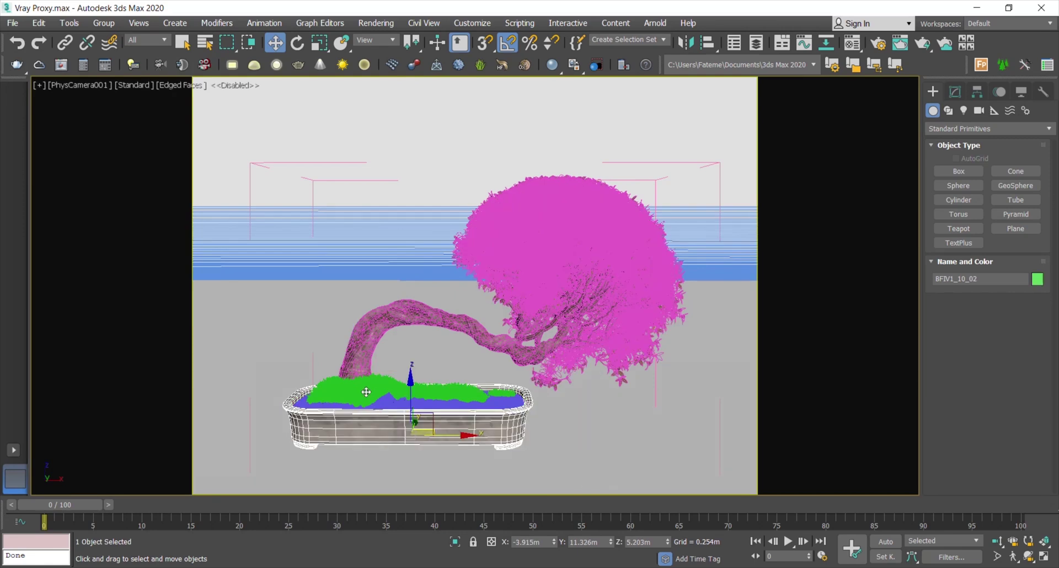
{"action": "left_click", "coordinate": [366, 392]}
{"action": "key", "text": "F4"}
{"action": "key", "text": "F4"}
{"action": "key", "text": "F4"}
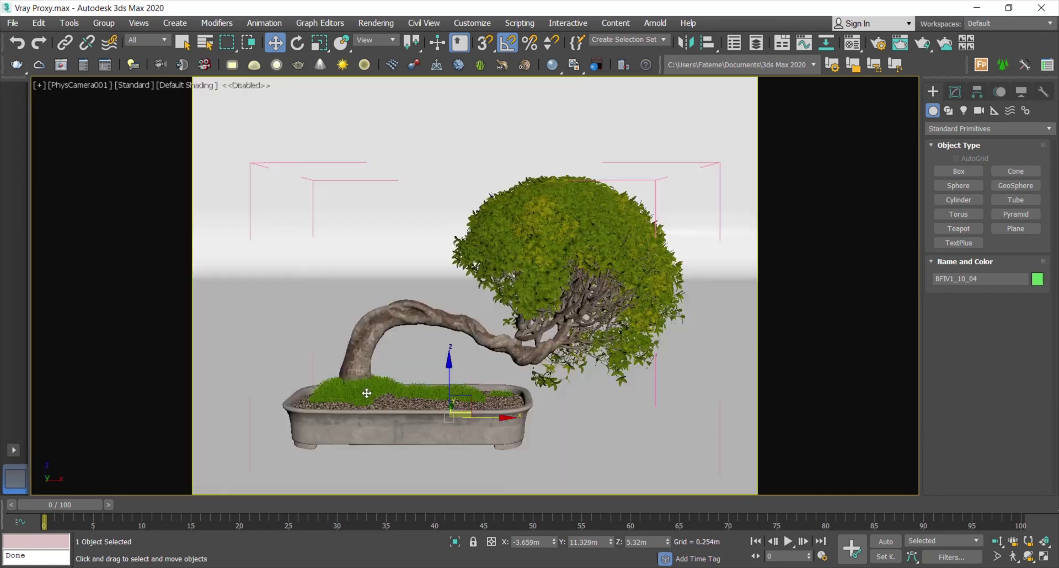
{"action": "left_click", "coordinate": [397, 314]}
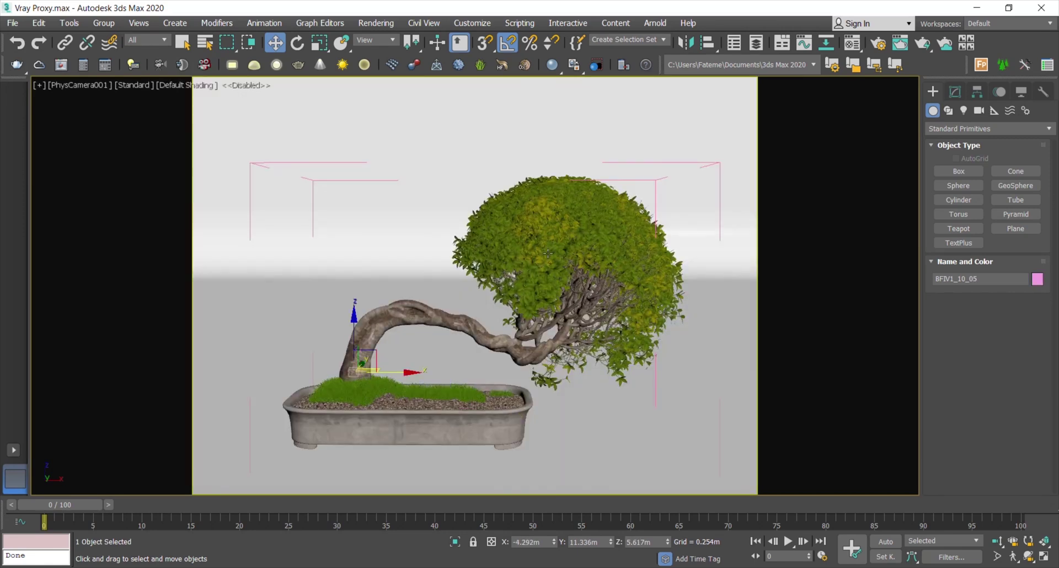
{"action": "left_click", "coordinate": [104, 22]}
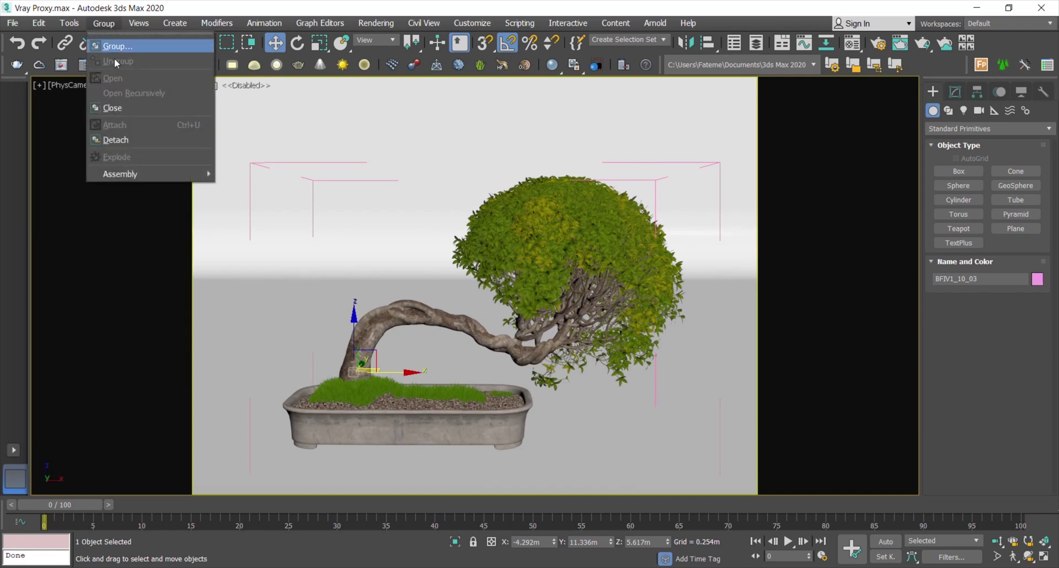
{"action": "left_click", "coordinate": [128, 104]}
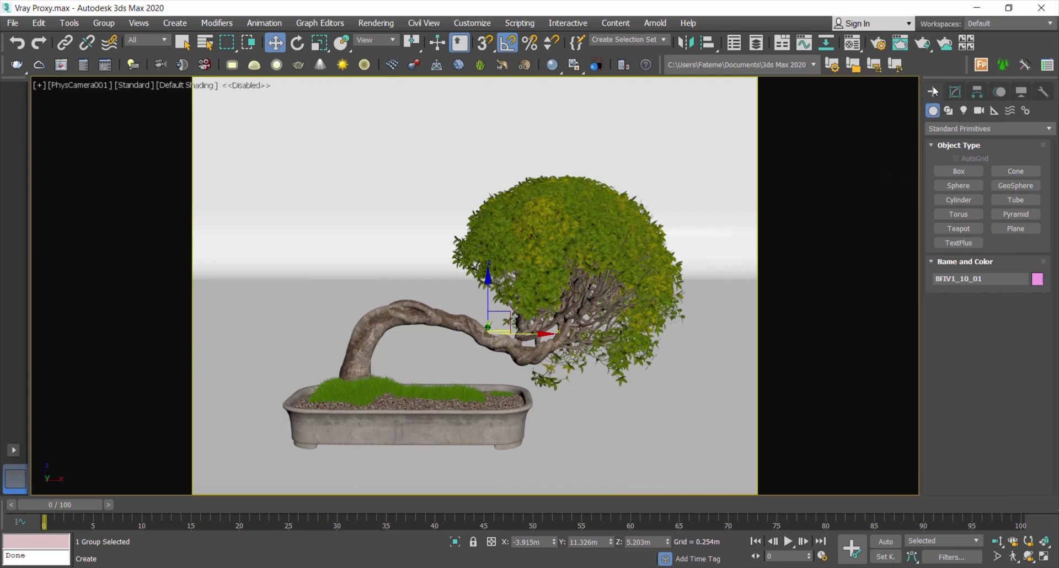
- Set the Create panel category to VRay and open V-Ray mesh export for the bonsai group
{"action": "left_click", "coordinate": [960, 128]}
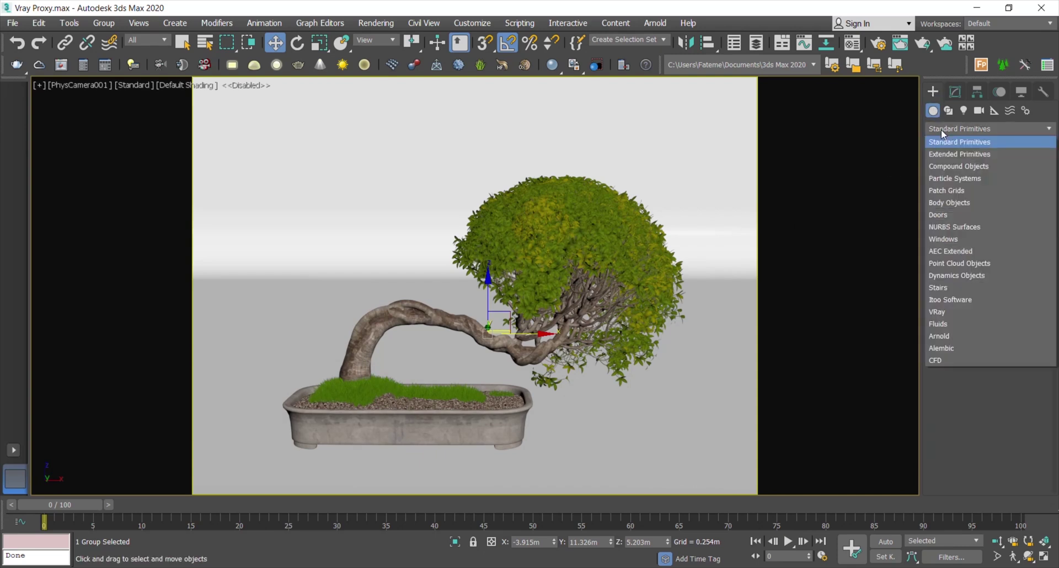
{"action": "left_click", "coordinate": [956, 313]}
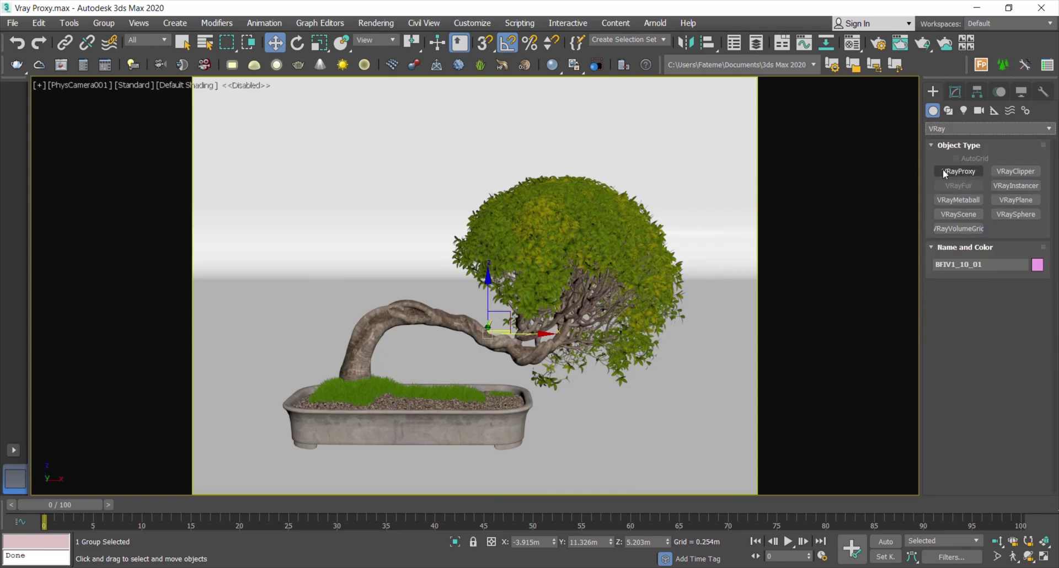
{"action": "right_click", "coordinate": [544, 213]}
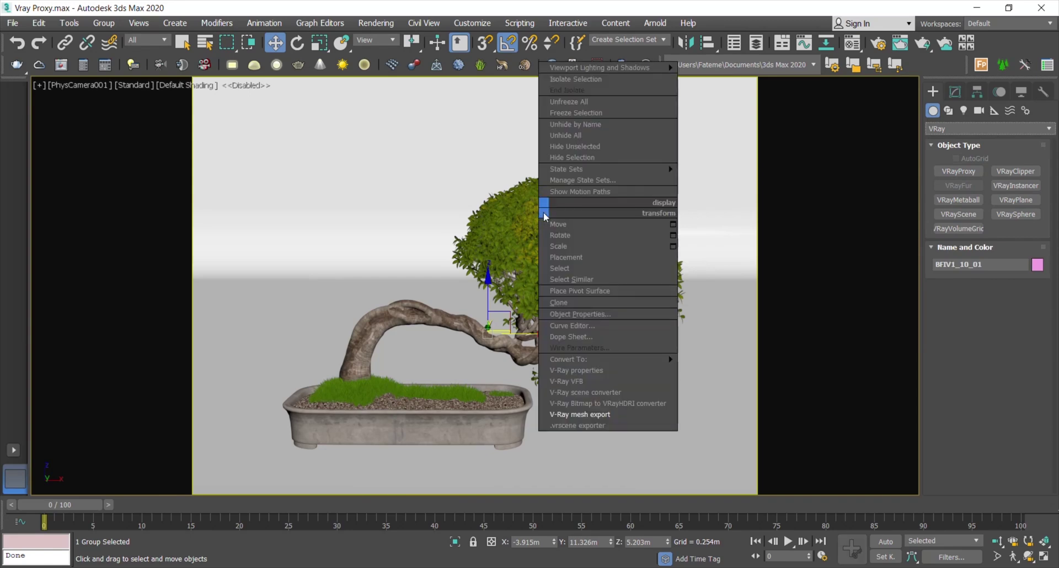
{"action": "left_click", "coordinate": [598, 415]}
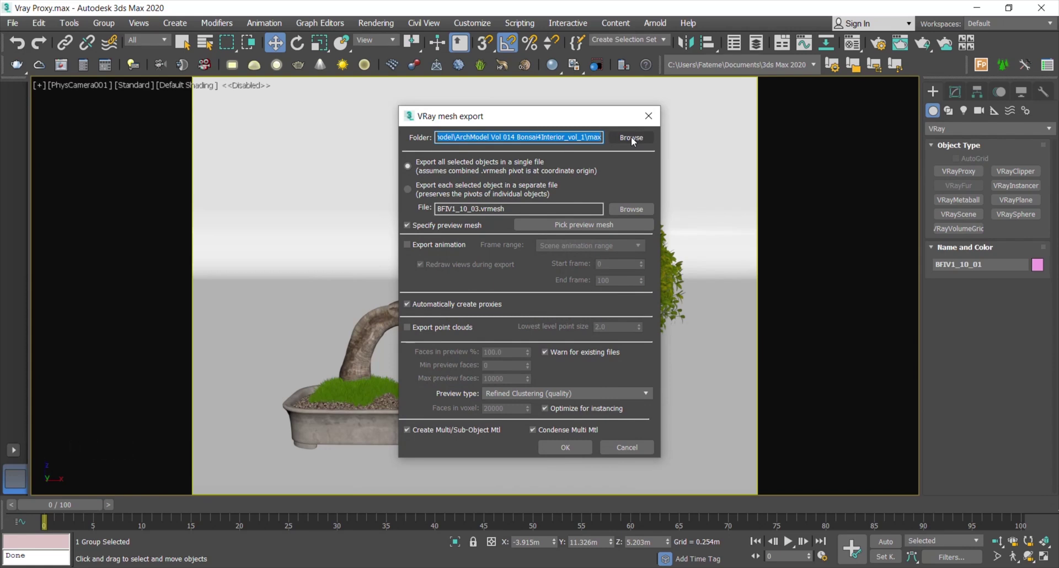
{"action": "left_click_drag", "start_coordinate": [540, 124], "coordinate": [767, 120]}
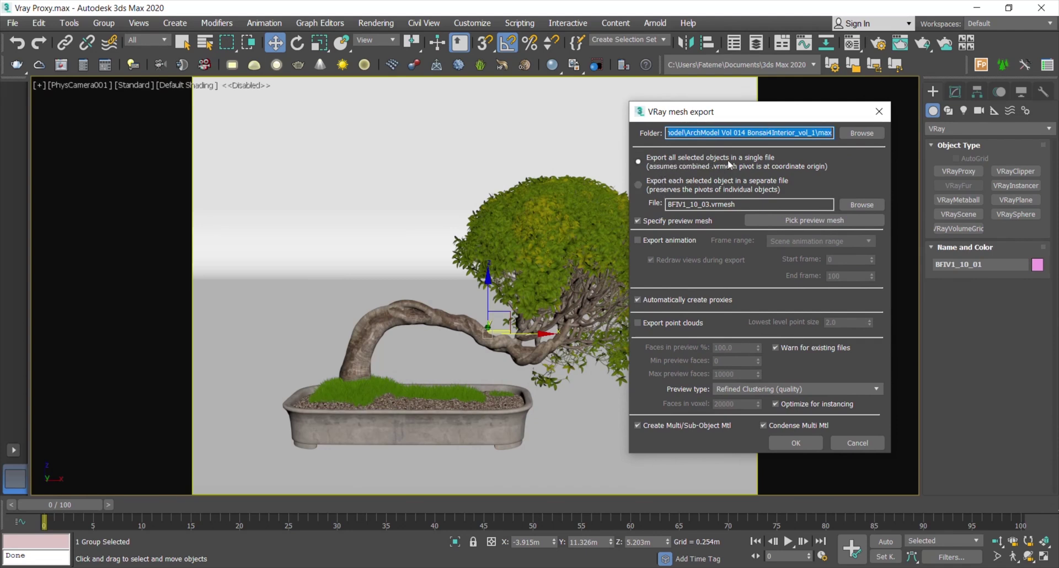
{"action": "left_click", "coordinate": [679, 168]}
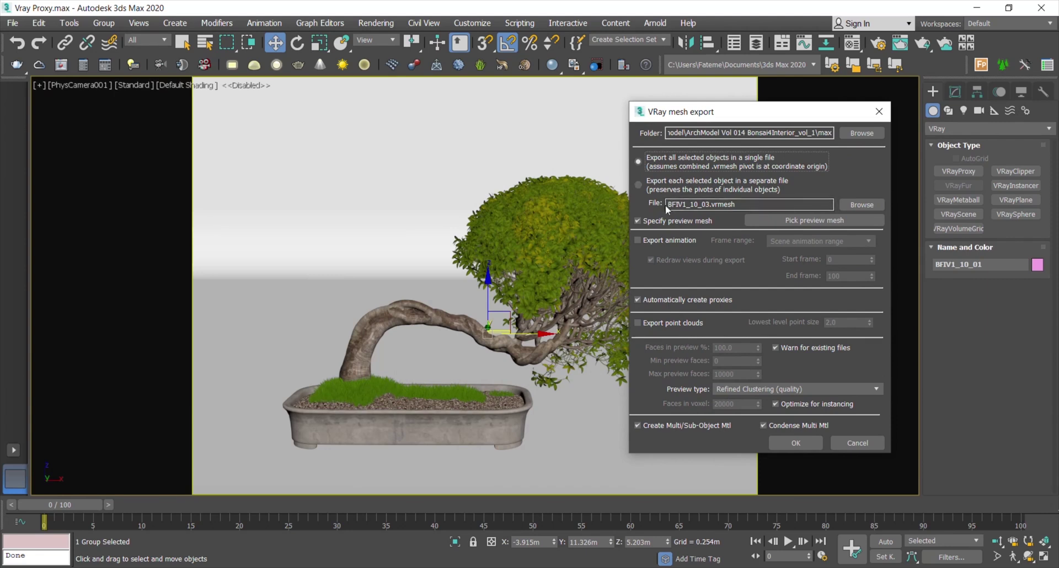
{"action": "left_click", "coordinate": [711, 204]}
{"action": "left_click_drag", "start_coordinate": [711, 204], "coordinate": [667, 204]}
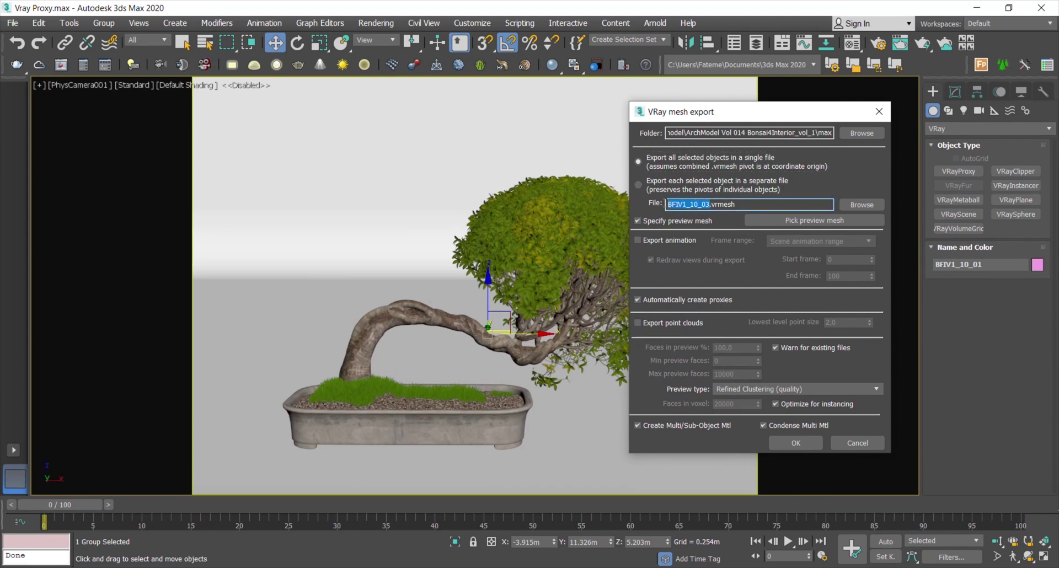
{"action": "left_click", "coordinate": [749, 204]}
{"action": "left_click", "coordinate": [663, 243]}
- Export the bonsai to BFIV1_10_03.vrmesh with animation export and point clouds off
{"action": "left_click", "coordinate": [842, 242]}
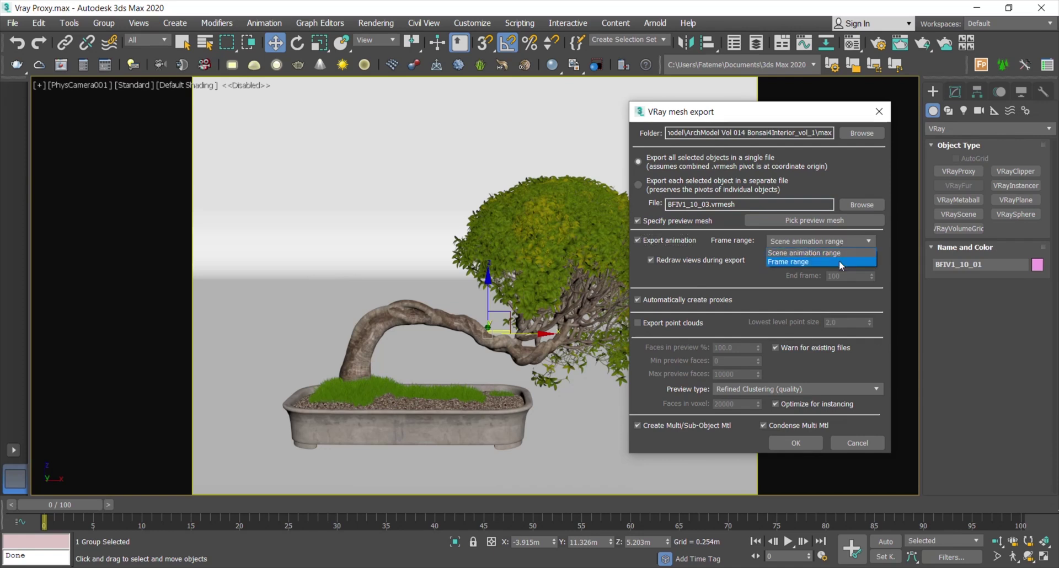
{"action": "left_click", "coordinate": [839, 252]}
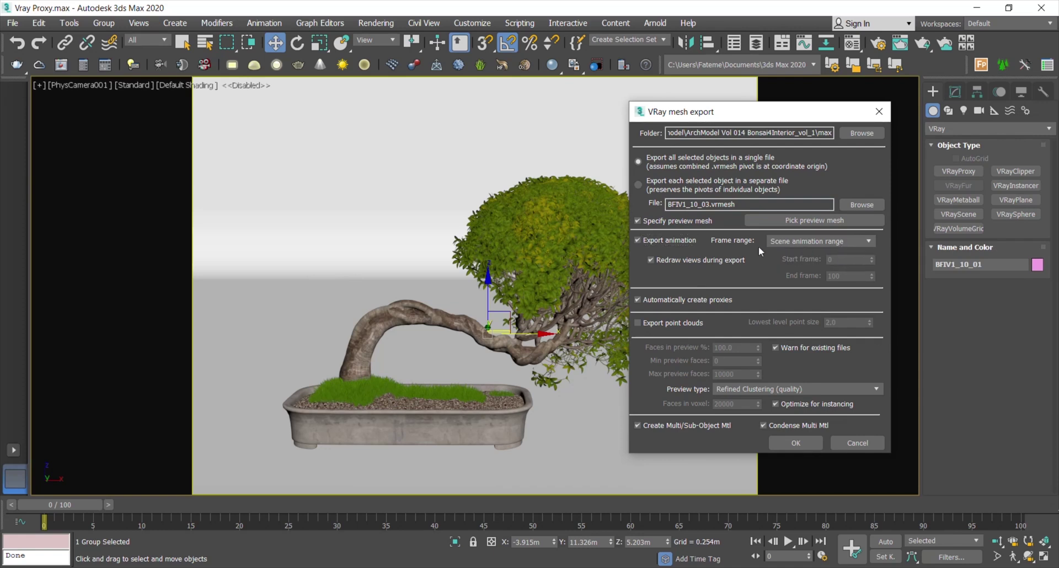
{"action": "left_click", "coordinate": [637, 240]}
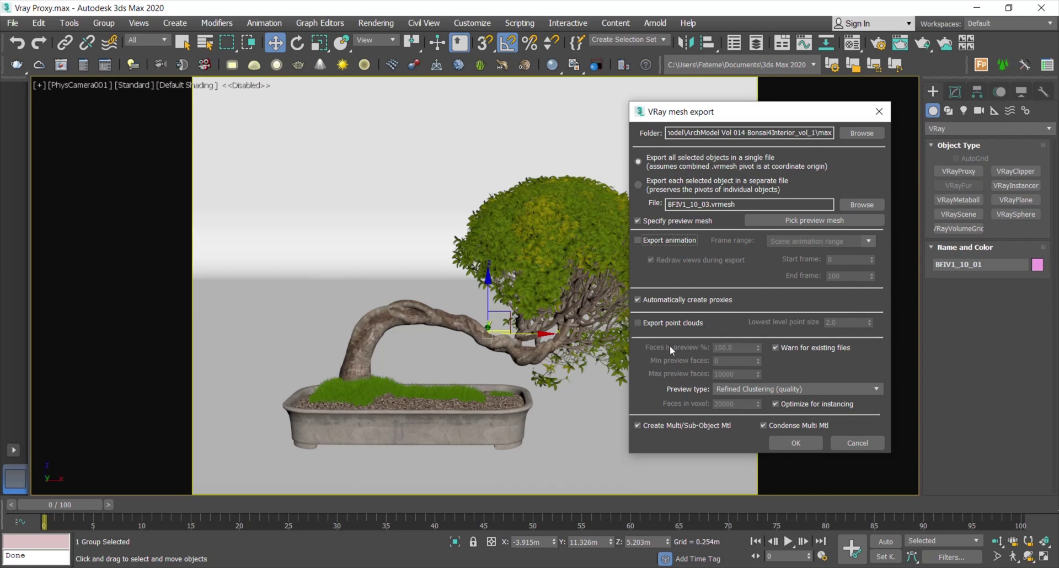
{"action": "left_click", "coordinate": [641, 324]}
{"action": "left_click", "coordinate": [641, 323]}
{"action": "left_click", "coordinate": [806, 443]}
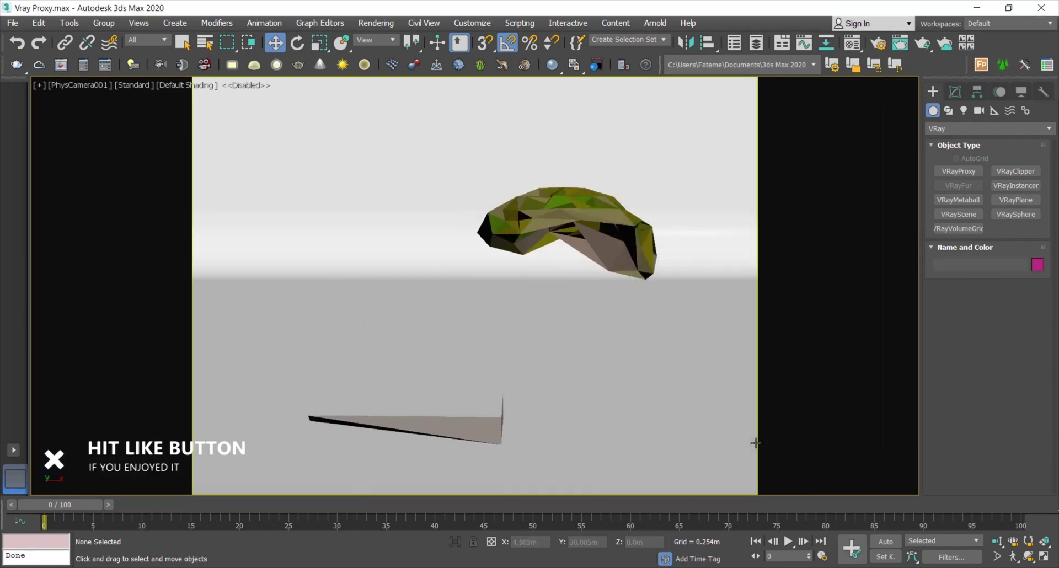
- Select VRayProxy_BFIV1_10_03 in the viewport and bring up its parameters
{"action": "left_click", "coordinate": [537, 212]}
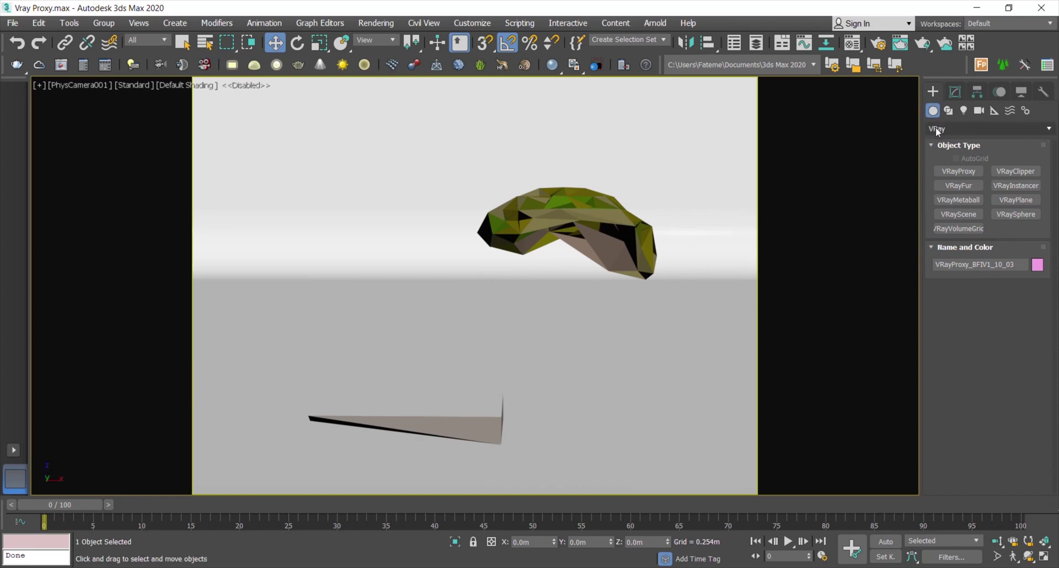
{"action": "left_click", "coordinate": [956, 92]}
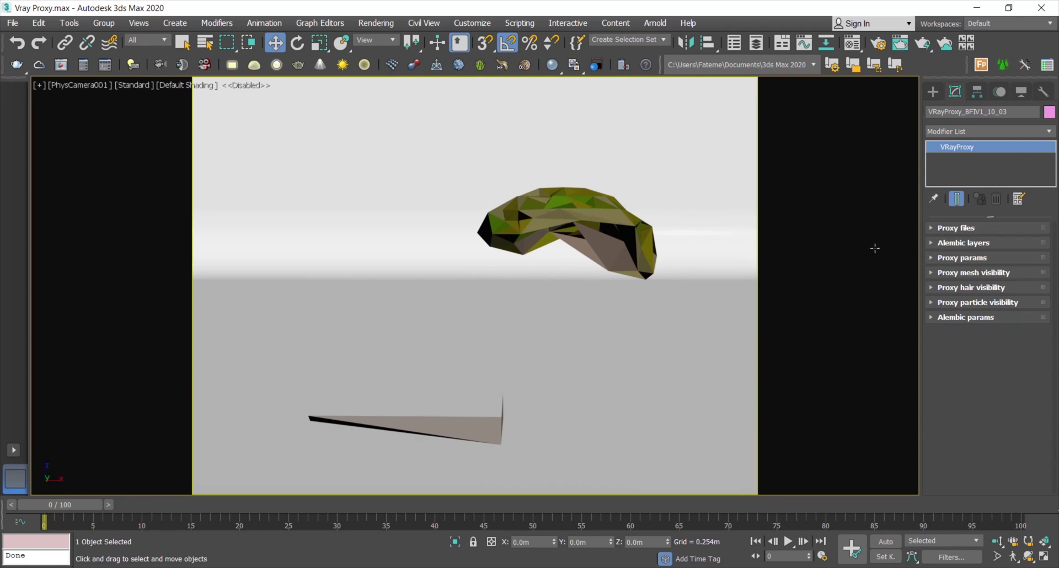
- Expand and collapse the Proxy files rollout of VRayProxy_BFIV1_10_03
{"action": "left_click", "coordinate": [931, 229]}
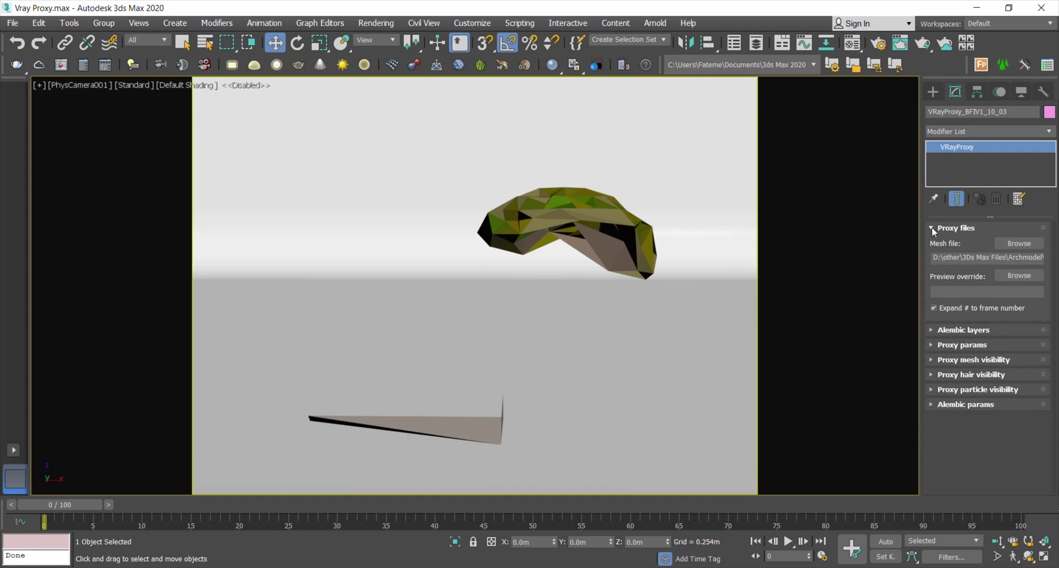
{"action": "left_click", "coordinate": [933, 229]}
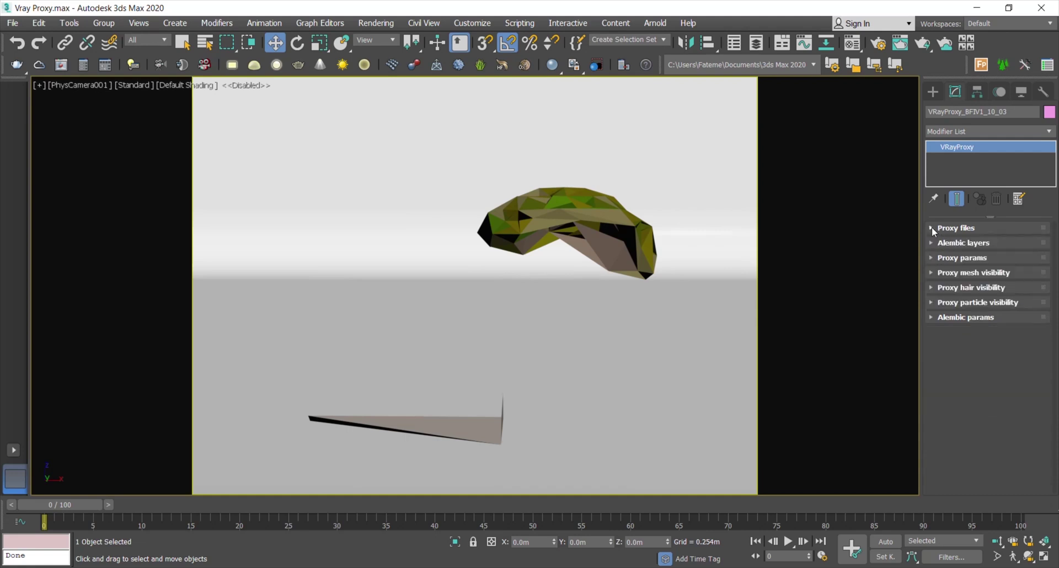
- Set the proxy display to bounding box and orbit it in Perspective view
{"action": "left_click", "coordinate": [932, 257]}
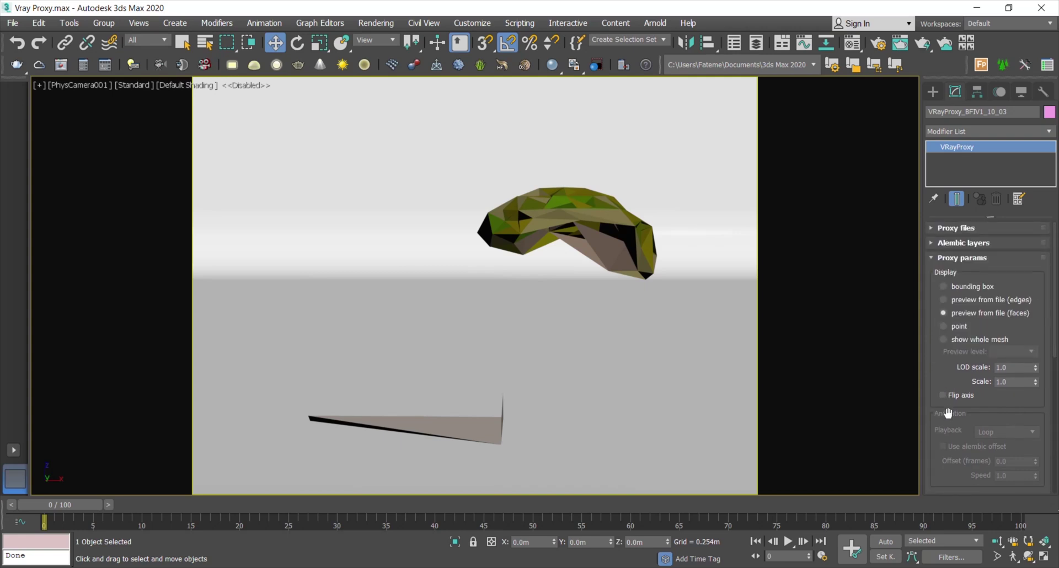
{"action": "left_click", "coordinate": [944, 286]}
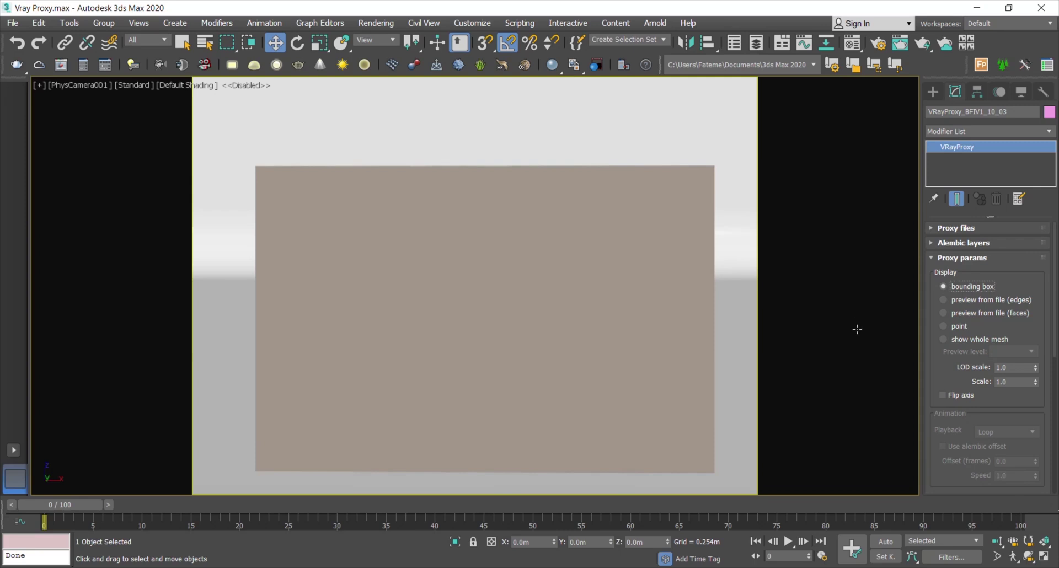
{"action": "key", "text": "p"}
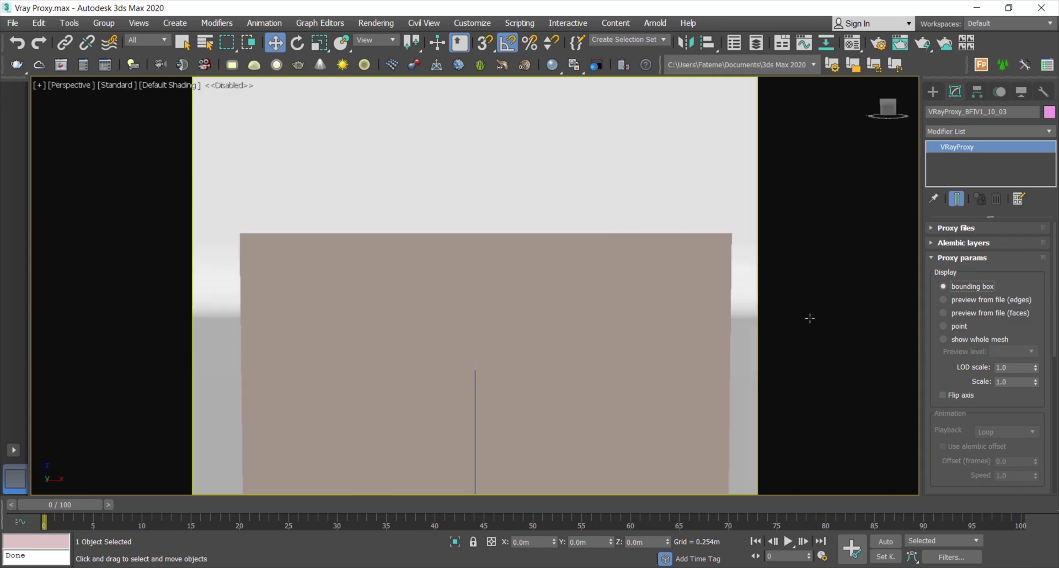
{"action": "middle_click_drag", "start_coordinate": [615, 331], "coordinate": [546, 293], "text": "alt"}
{"action": "scroll", "coordinate": [595, 320], "scroll_direction": "down", "scroll_amount": 4}
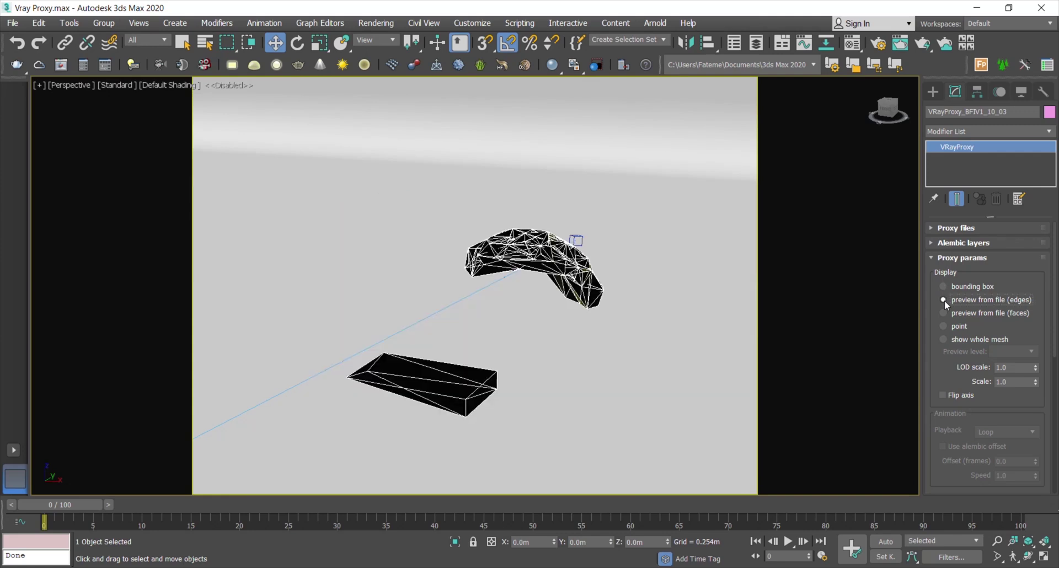
- Try face and point previews, then set the proxy display to show whole mesh
{"action": "scroll", "coordinate": [494, 315], "scroll_direction": "up", "scroll_amount": 1}
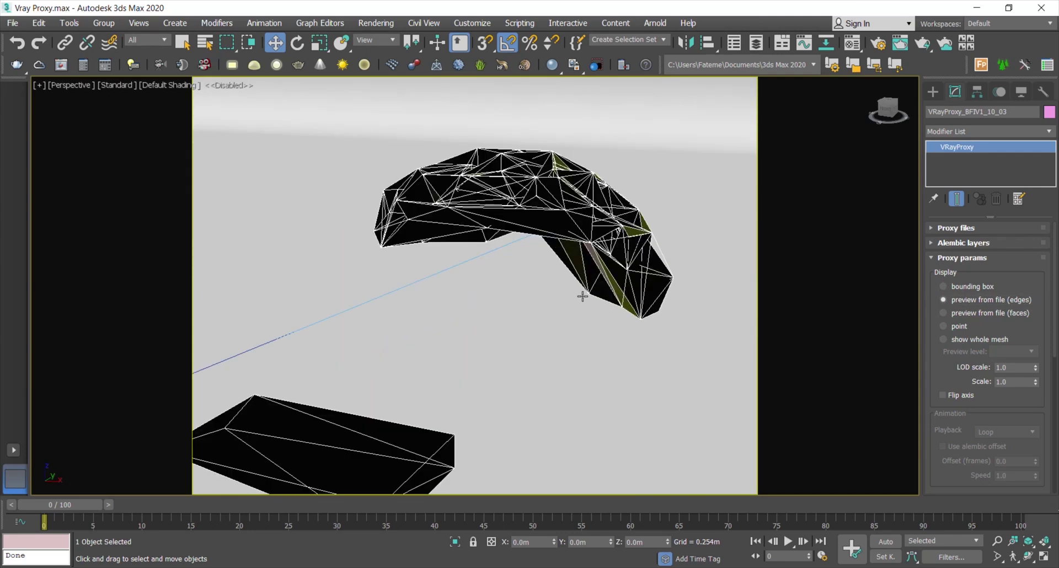
{"action": "scroll", "coordinate": [582, 296], "scroll_direction": "up", "scroll_amount": 3}
{"action": "scroll", "coordinate": [584, 294], "scroll_direction": "down", "scroll_amount": 3}
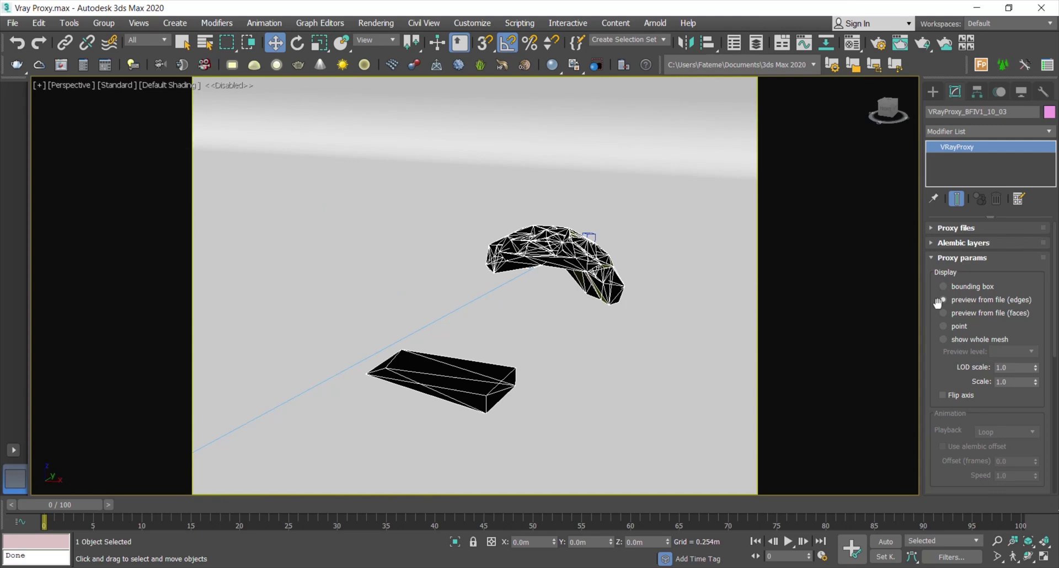
{"action": "left_click", "coordinate": [943, 313]}
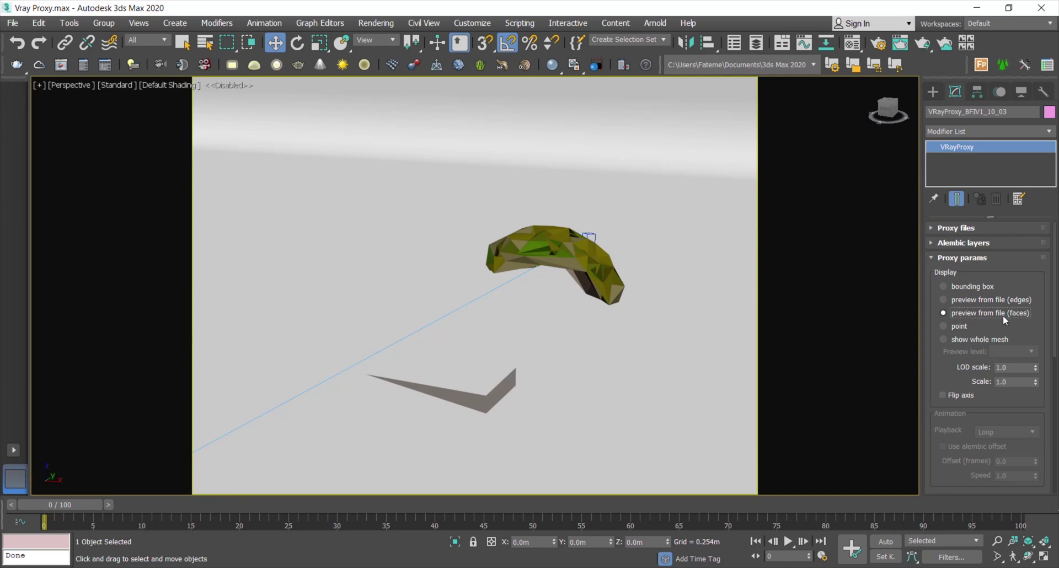
{"action": "left_click", "coordinate": [944, 326]}
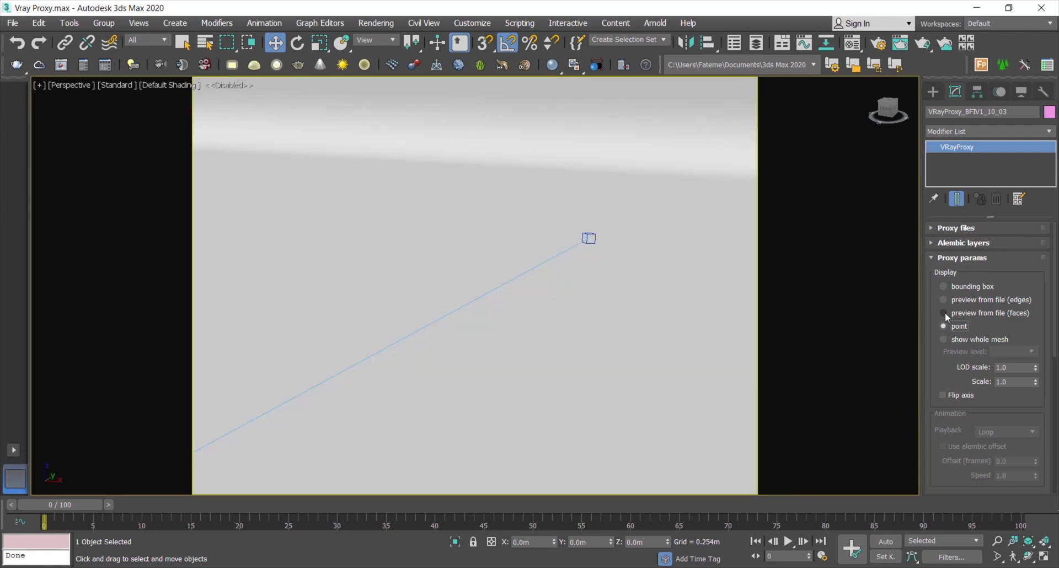
{"action": "left_click", "coordinate": [944, 313]}
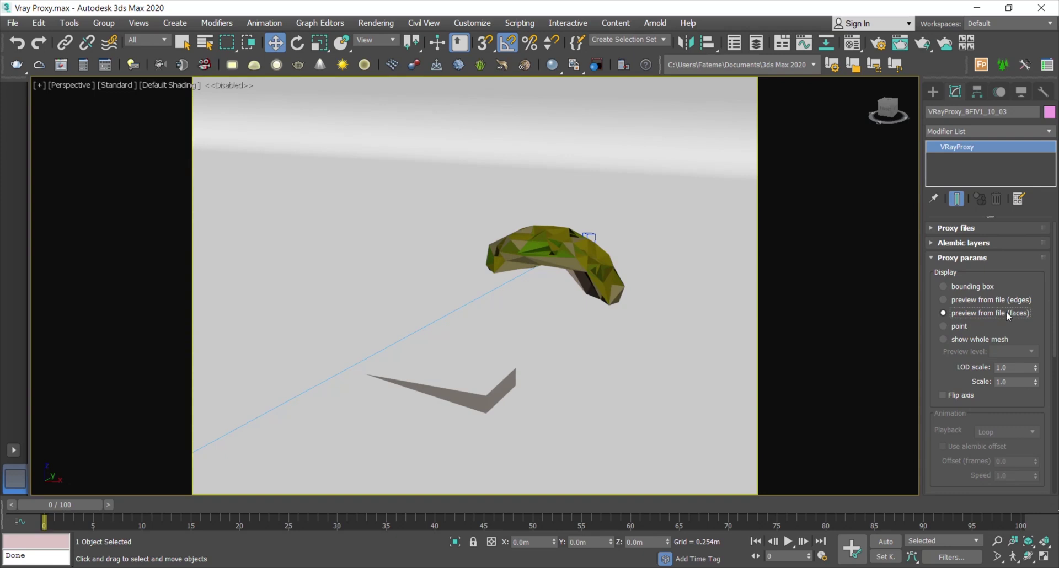
{"action": "left_click", "coordinate": [944, 340]}
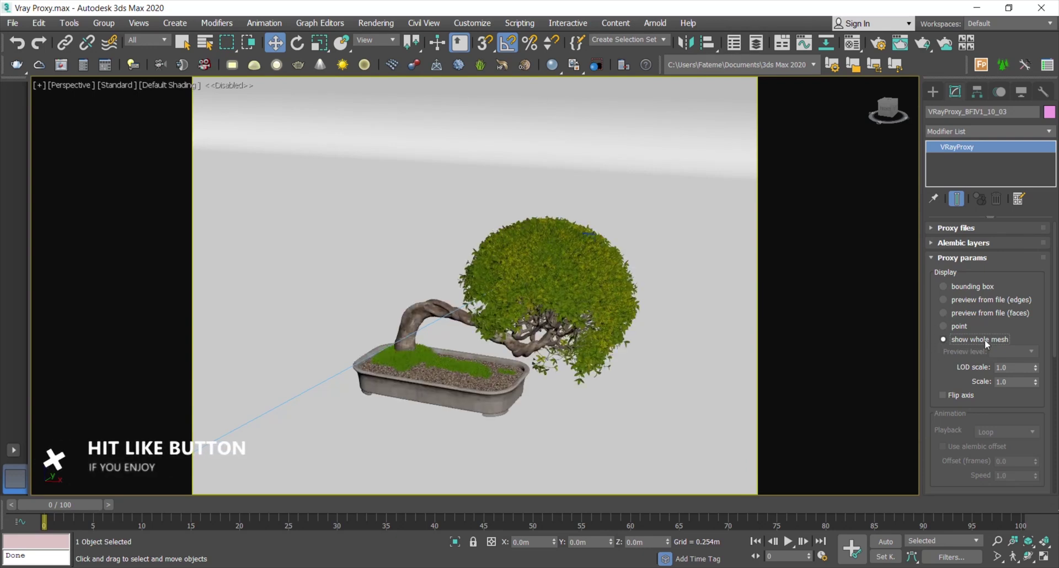
{"action": "key", "text": "z"}
{"action": "left_click", "coordinate": [932, 257]}
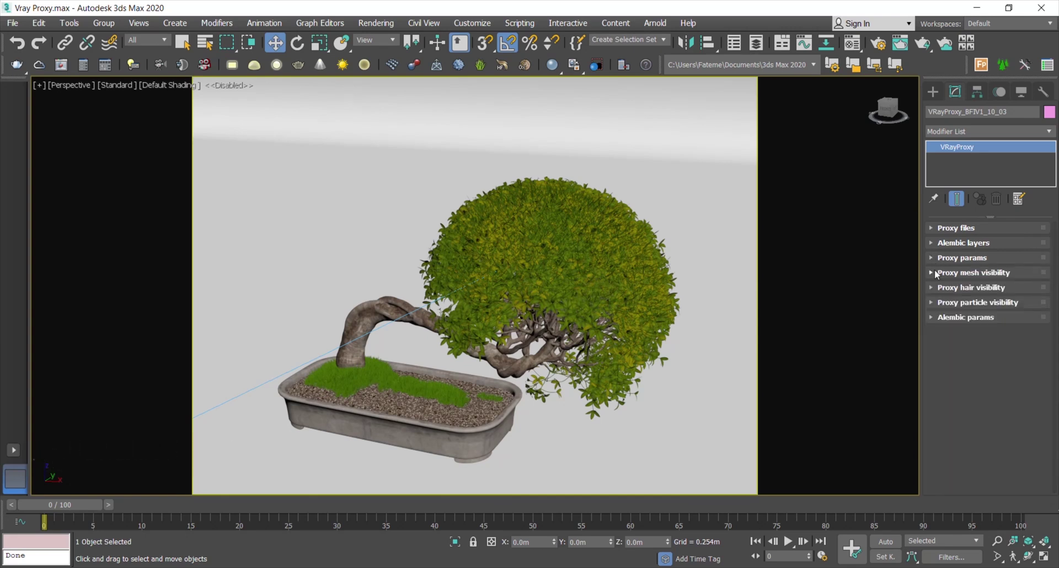
- Exclude BFIV1_10_00, BFIV1_10_03 and BFIV1_10_04 in Proxy mesh visibility
{"action": "left_click", "coordinate": [931, 272]}
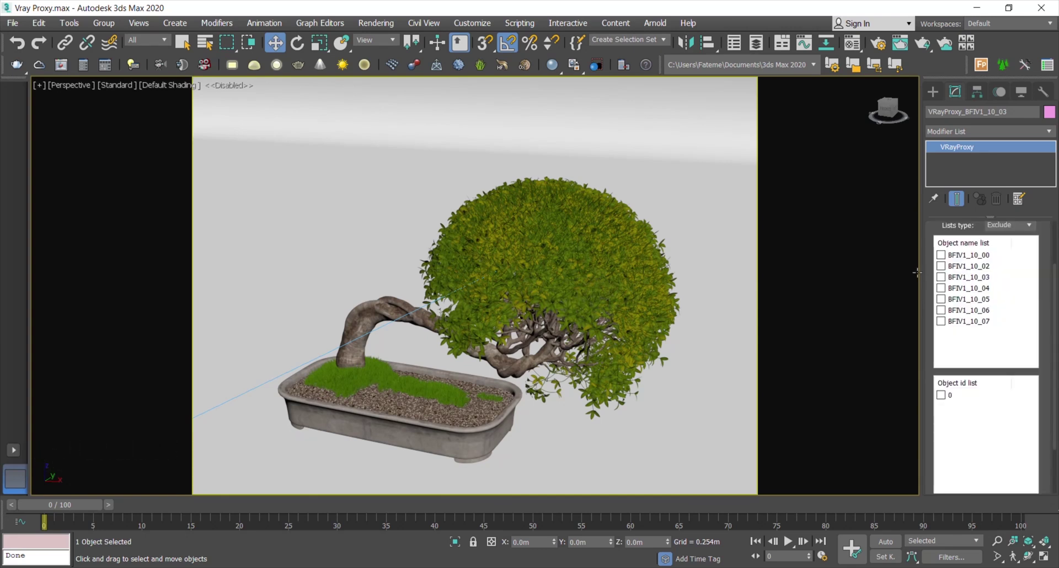
{"action": "left_click_drag", "start_coordinate": [1055, 282], "coordinate": [1055, 256]}
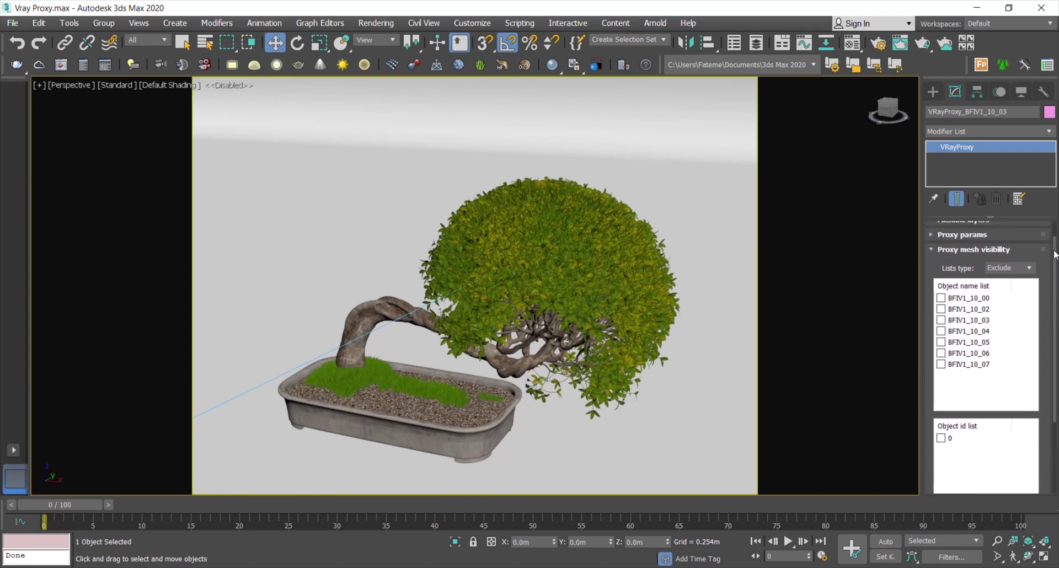
{"action": "left_click", "coordinate": [941, 299]}
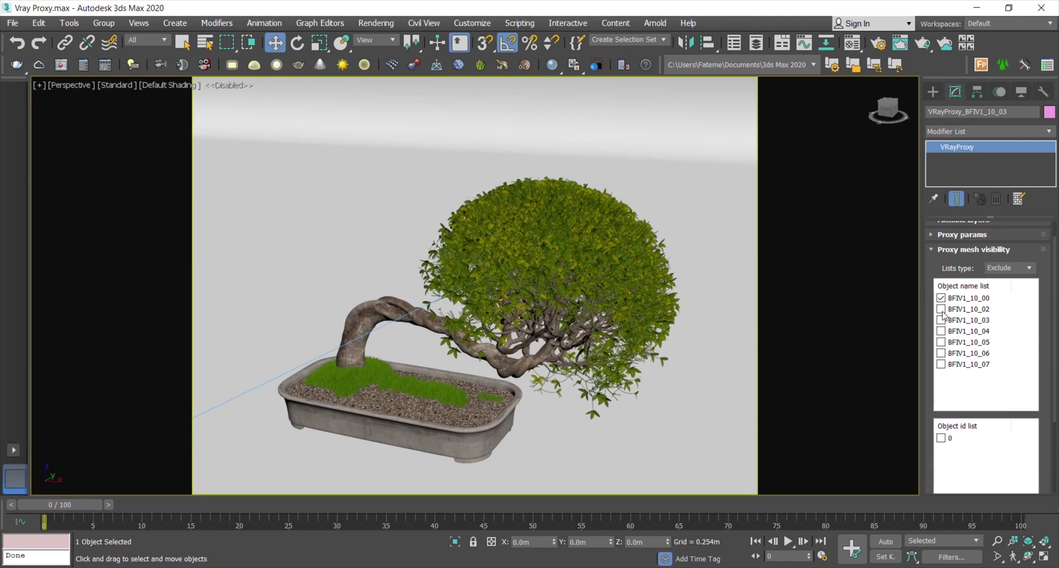
{"action": "left_click", "coordinate": [942, 310]}
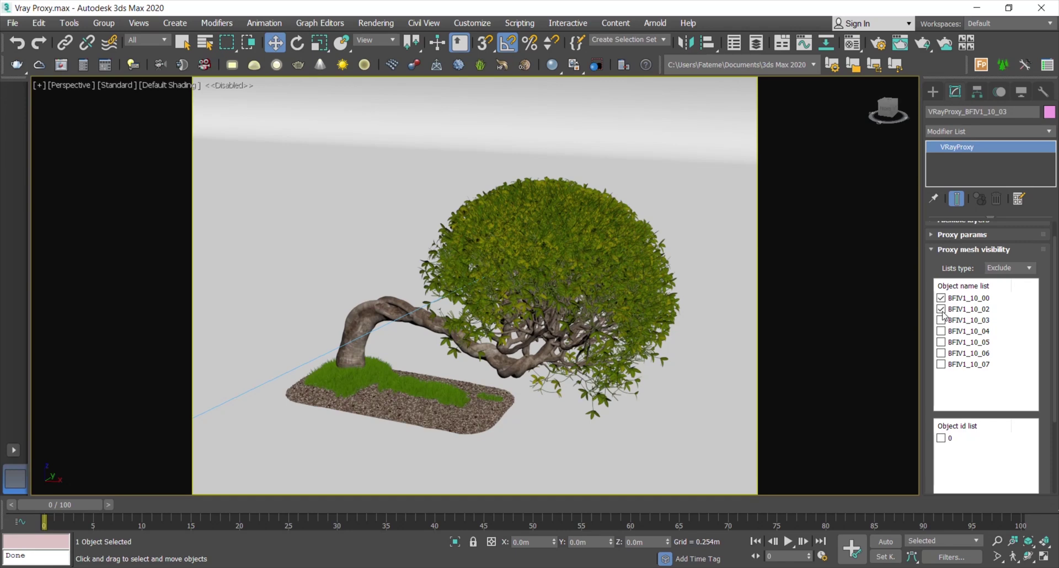
{"action": "left_click", "coordinate": [942, 310]}
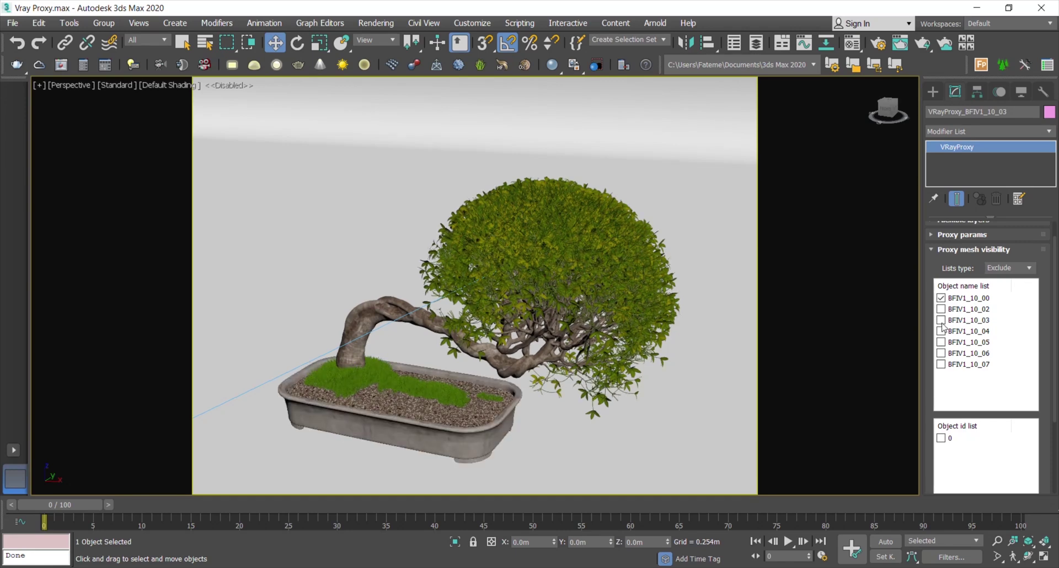
{"action": "left_click", "coordinate": [942, 321]}
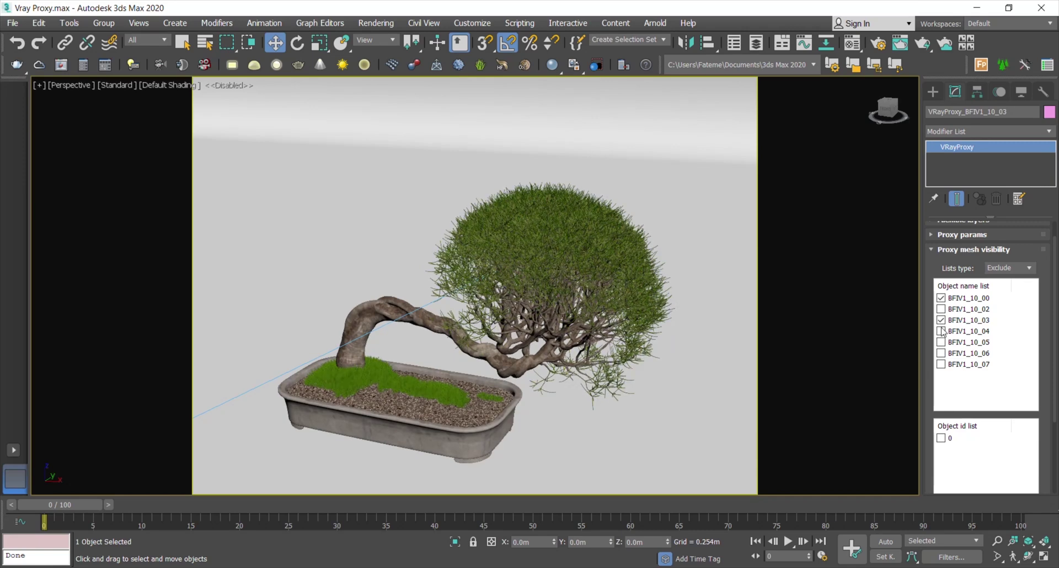
{"action": "left_click", "coordinate": [942, 331]}
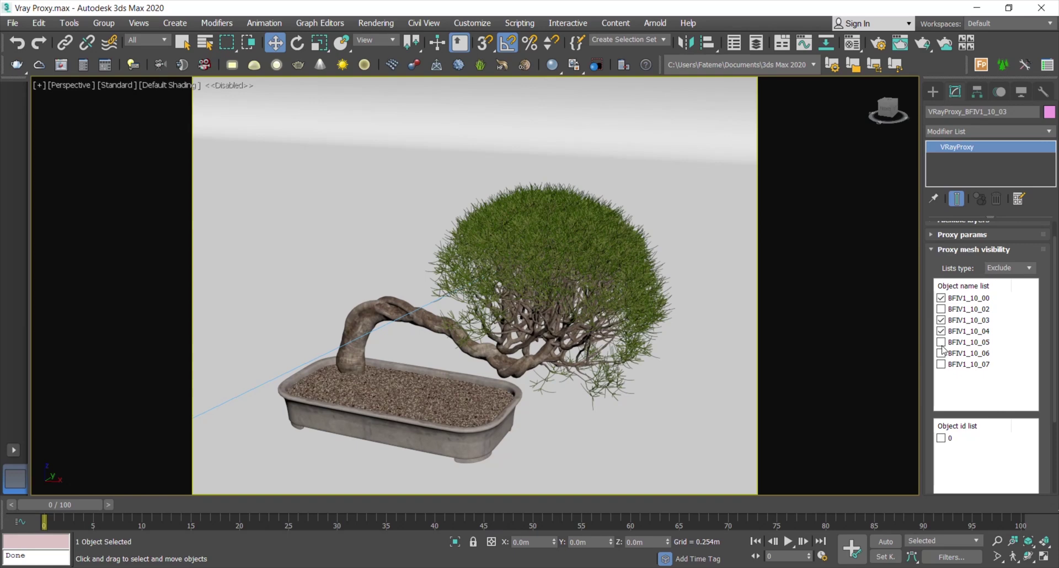
- Also exclude BFIV1_10_06, then switch the Lists type to Include
{"action": "left_click", "coordinate": [942, 344]}
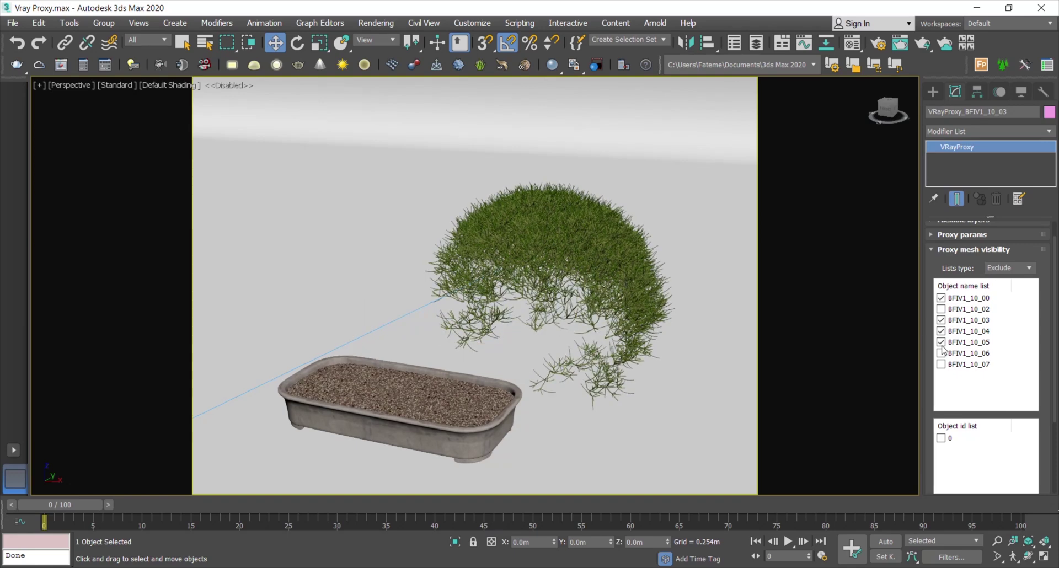
{"action": "left_click", "coordinate": [942, 343]}
{"action": "left_click", "coordinate": [942, 354]}
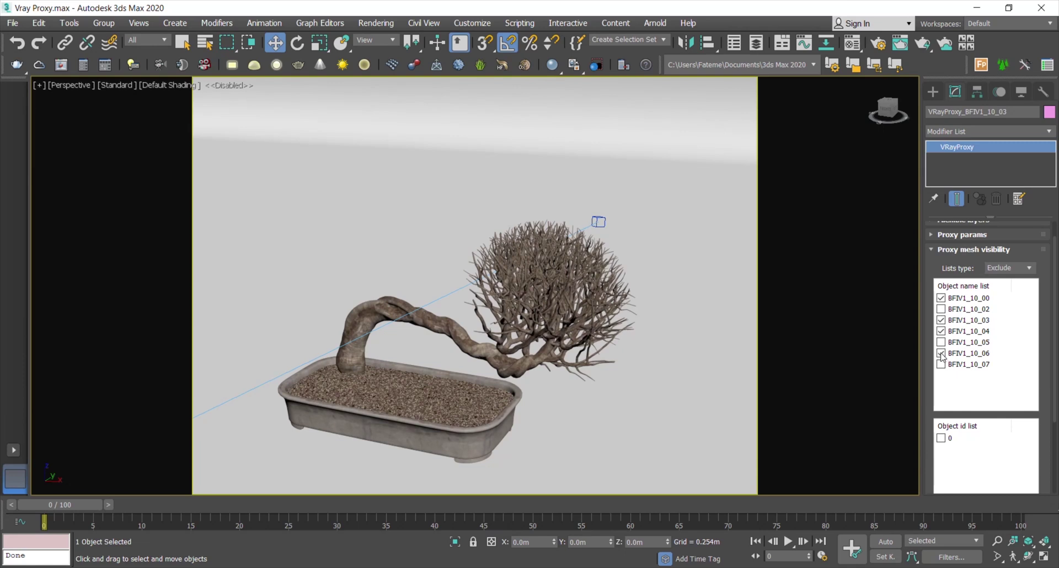
{"action": "left_click", "coordinate": [942, 365]}
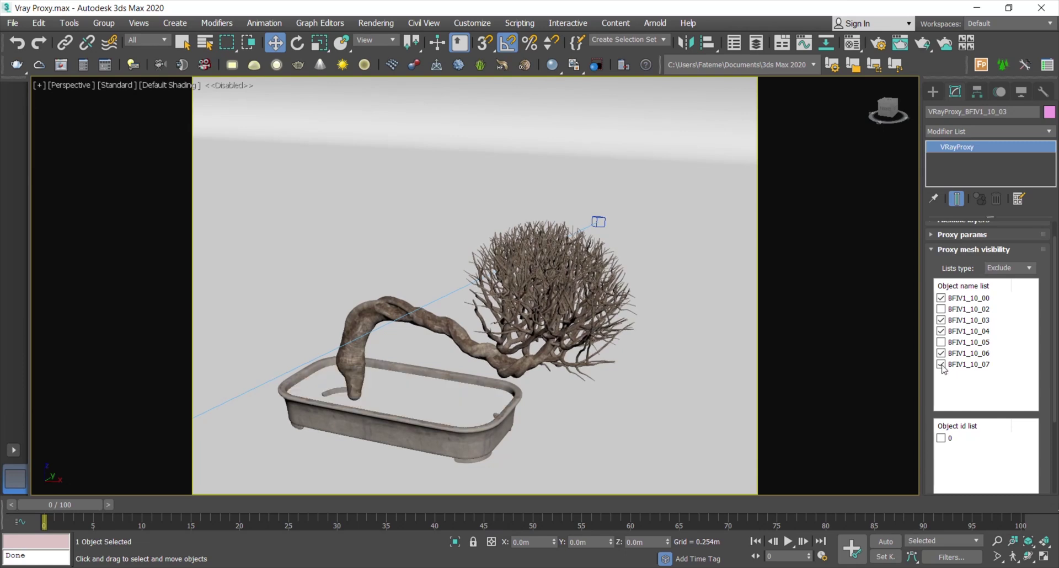
{"action": "left_click", "coordinate": [942, 365]}
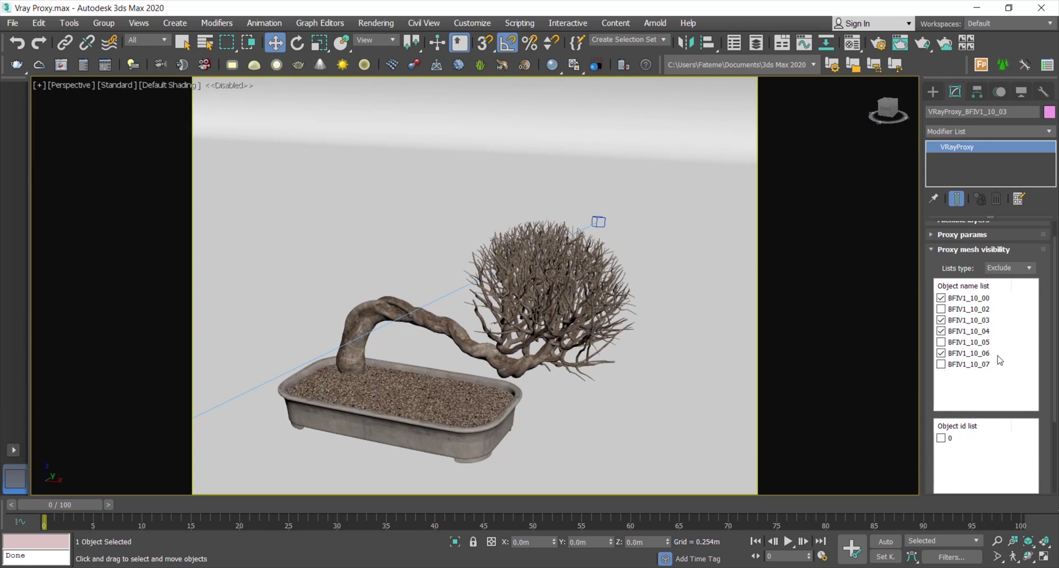
{"action": "left_click", "coordinate": [1030, 270]}
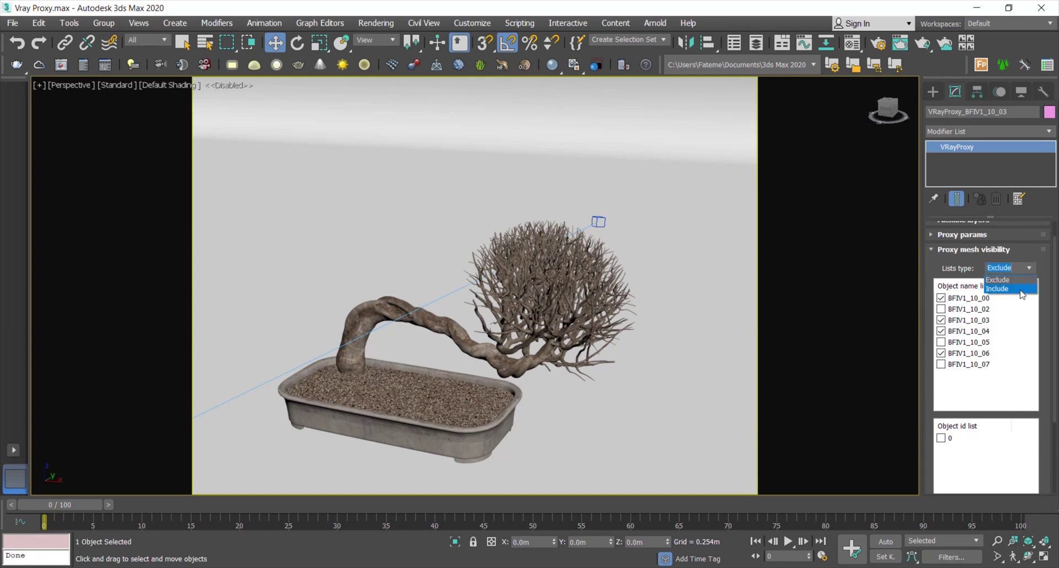
{"action": "left_click", "coordinate": [1021, 289]}
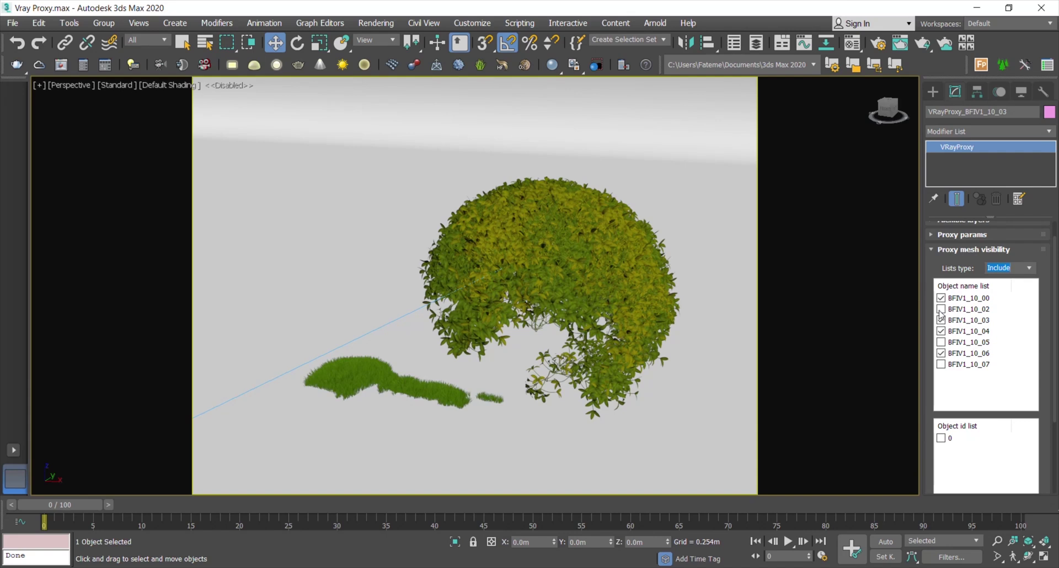
- Tick the remaining meshes, including BFIV1_10_02, 05 and 07, then view through PhysCamera001
{"action": "left_click", "coordinate": [941, 320]}
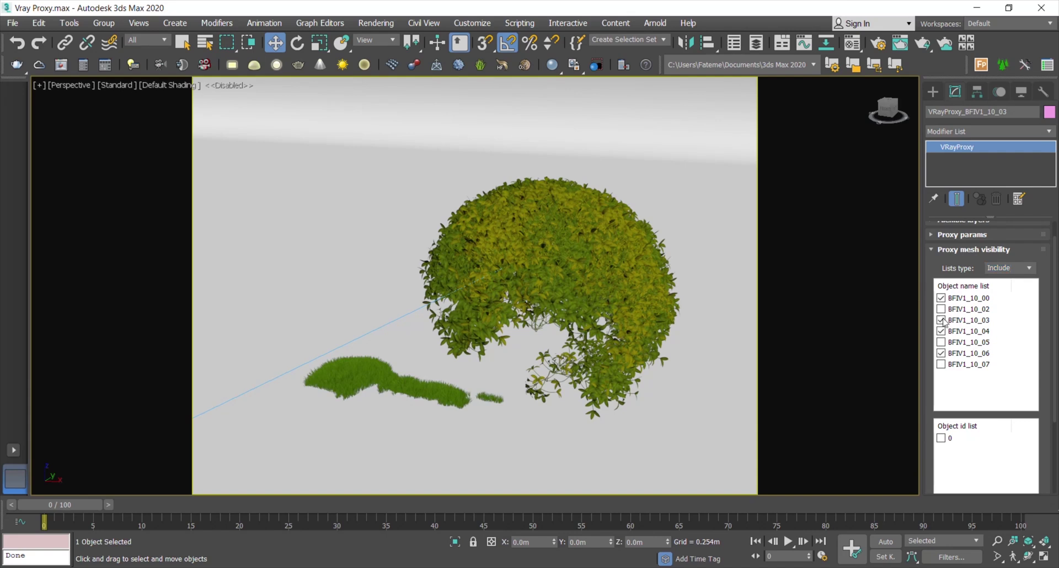
{"action": "left_click", "coordinate": [941, 352]}
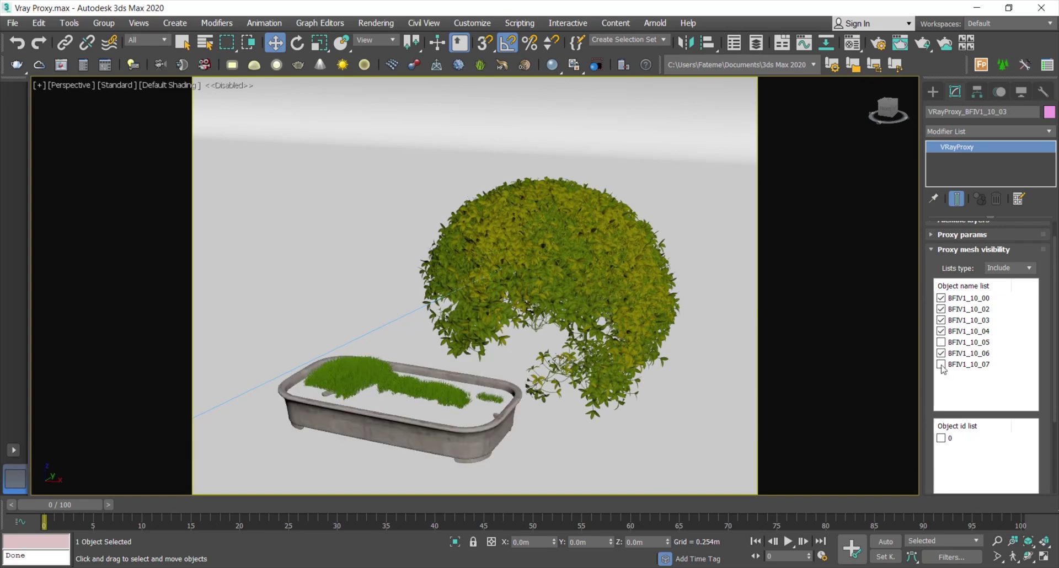
{"action": "left_click", "coordinate": [941, 342]}
{"action": "left_click", "coordinate": [942, 365]}
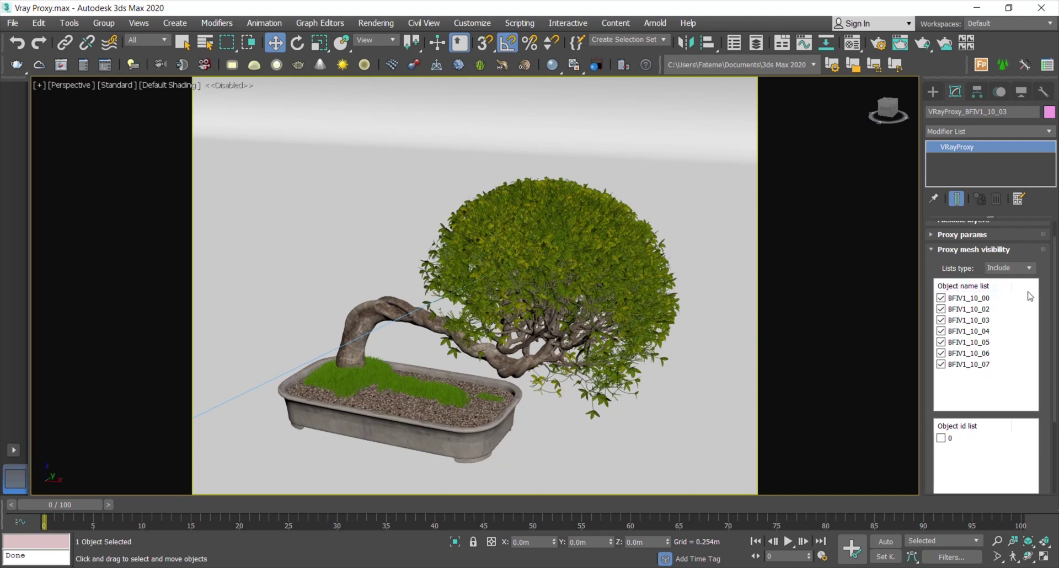
{"action": "left_click", "coordinate": [932, 252]}
{"action": "key", "text": "c"}
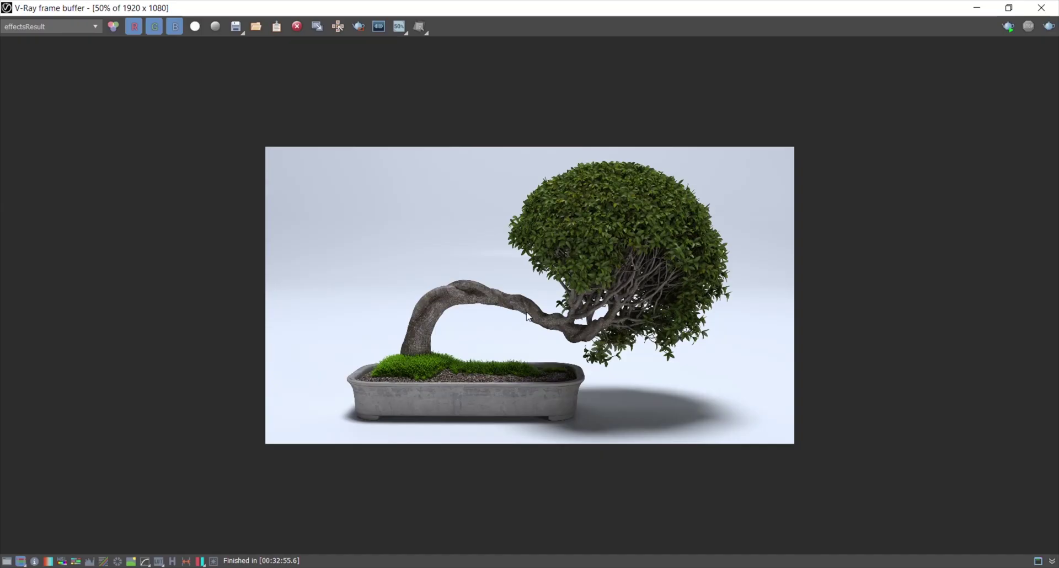
{"action": "scroll", "coordinate": [519, 331], "scroll_direction": "up", "scroll_amount": 2}
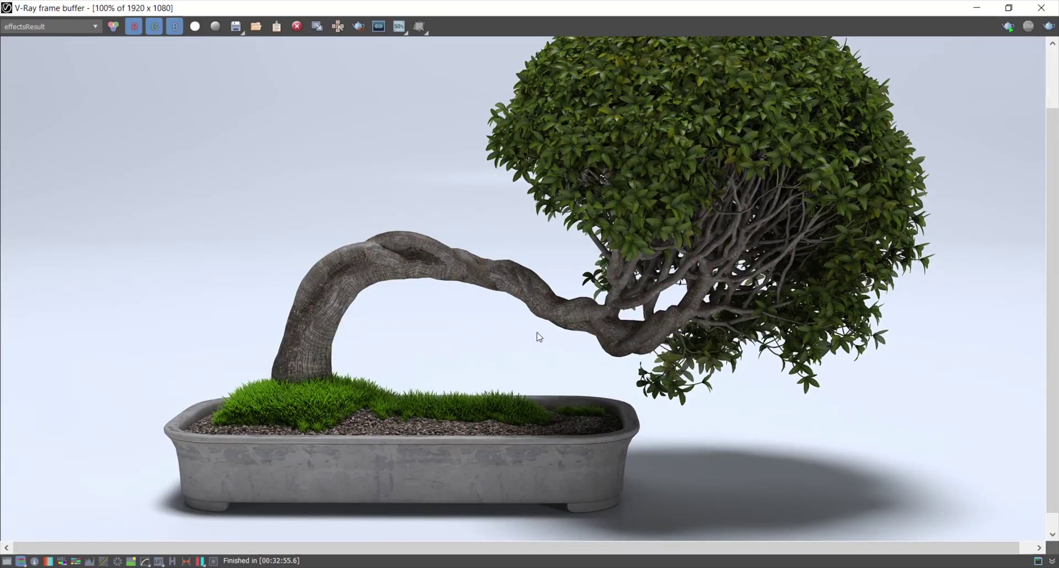
- Inspect the 1920x1080 bonsai render, then shrink the frame buffer window and centre it over the viewport
{"action": "left_click_drag", "start_coordinate": [1052, 305], "coordinate": [1057, 241]}
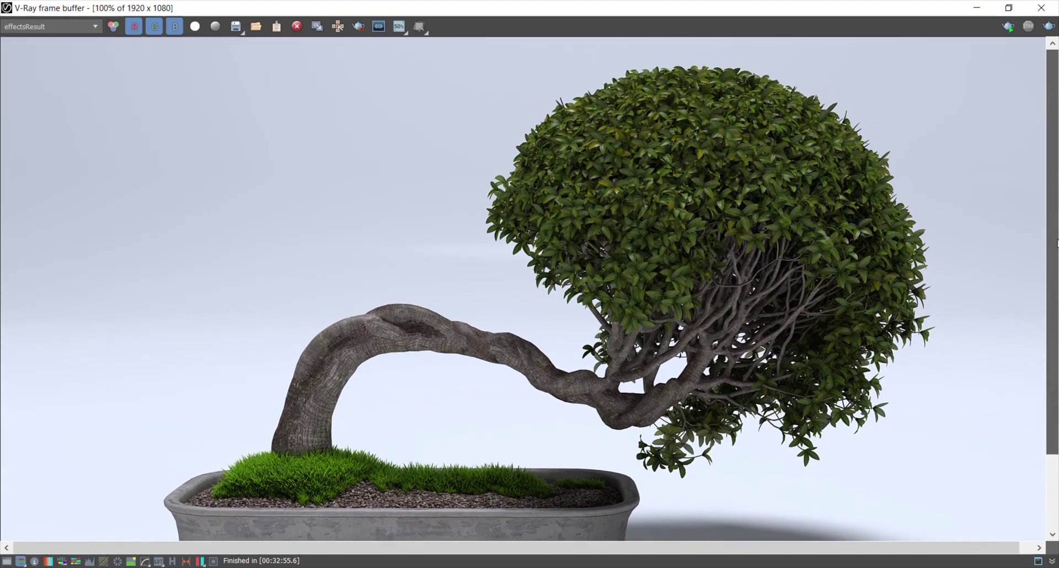
{"action": "scroll", "coordinate": [624, 307], "scroll_direction": "down", "scroll_amount": 2}
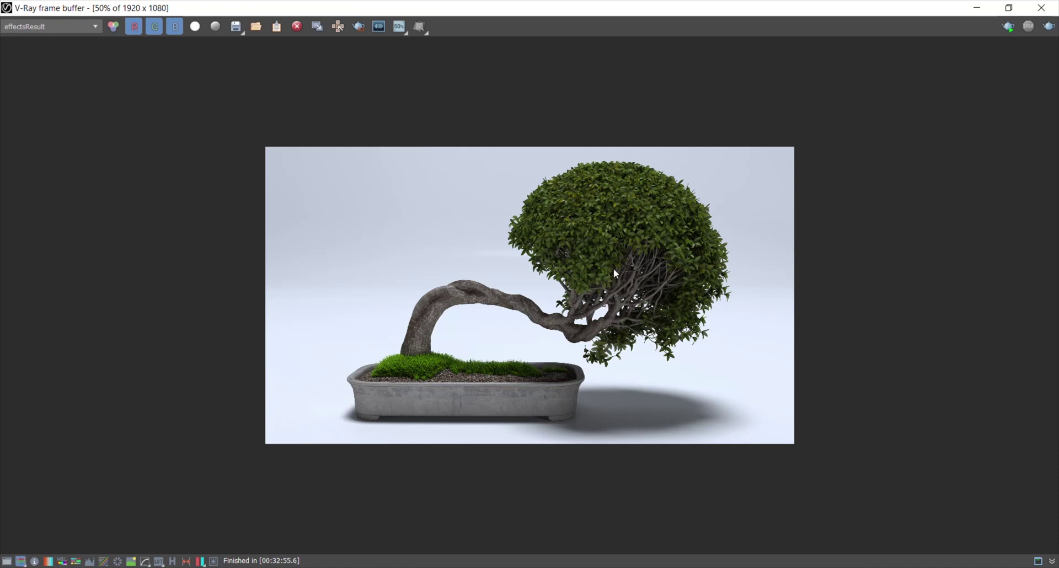
{"action": "double_click", "coordinate": [766, 12]}
{"action": "left_click_drag", "start_coordinate": [593, 90], "coordinate": [266, 91]}
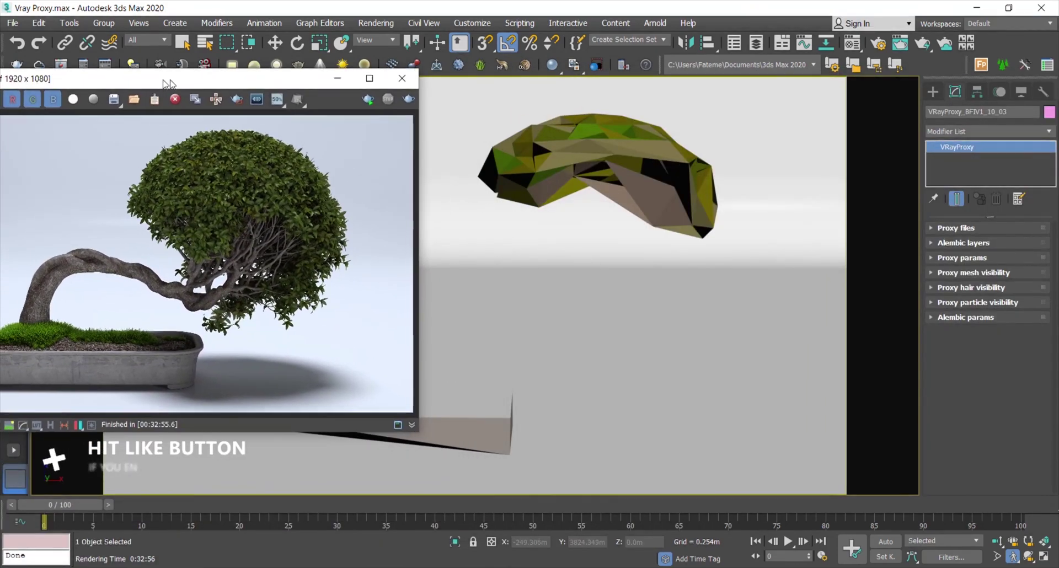
{"action": "left_click_drag", "start_coordinate": [159, 83], "coordinate": [494, 95]}
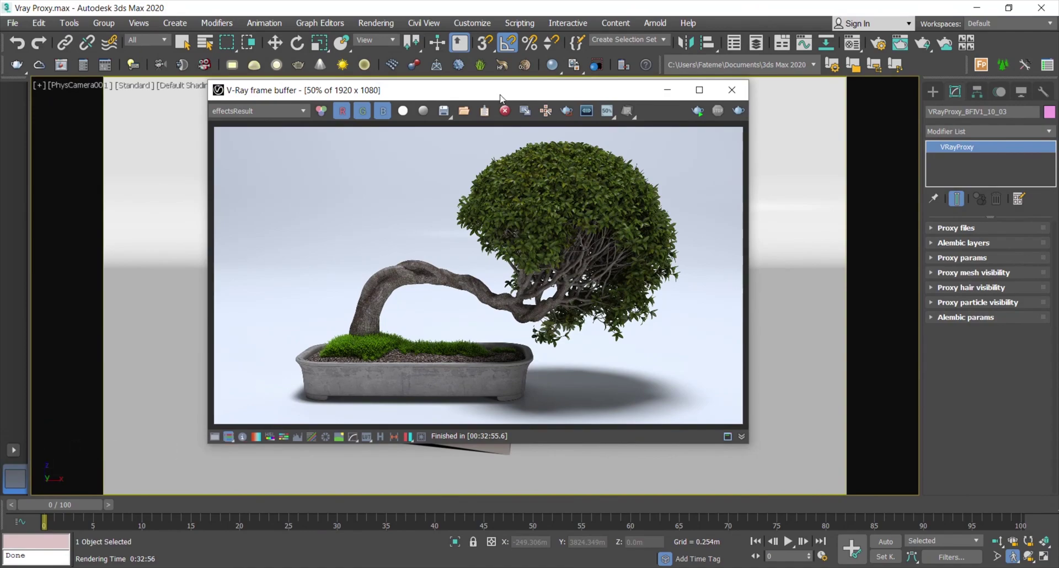